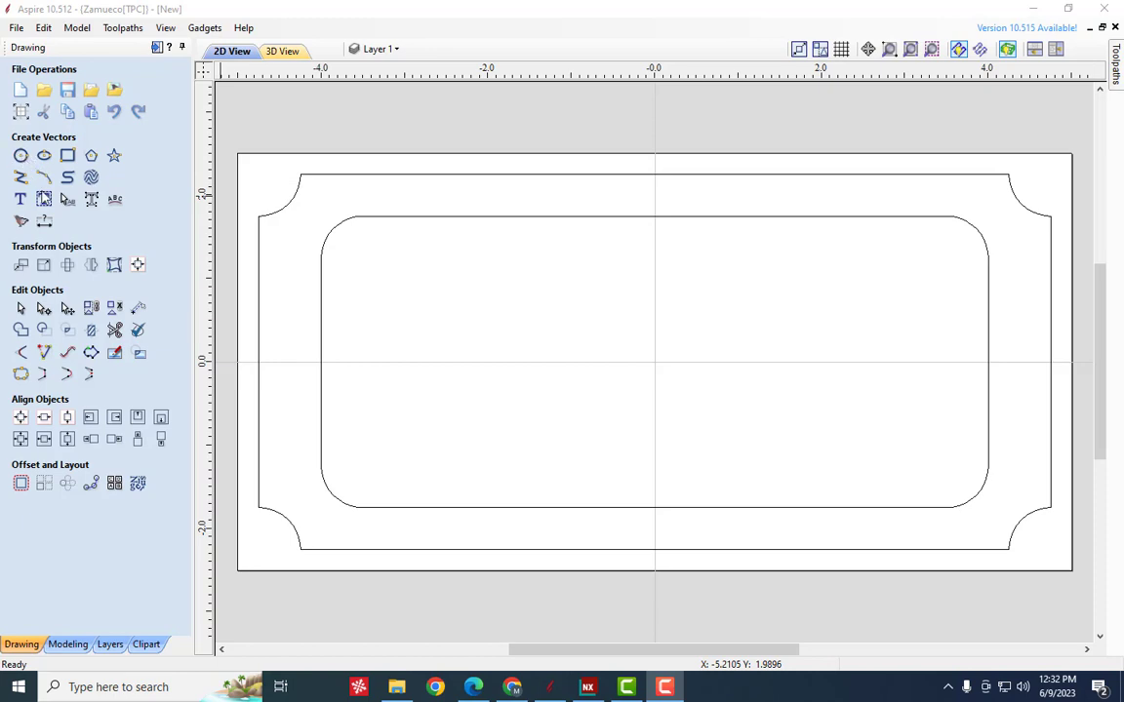
- Draw a circle of radius 0.25 inches in the plate's upper-left corner, centred at about X -4.63, Y 2.11
{"action": "left_click", "coordinate": [23, 158]}
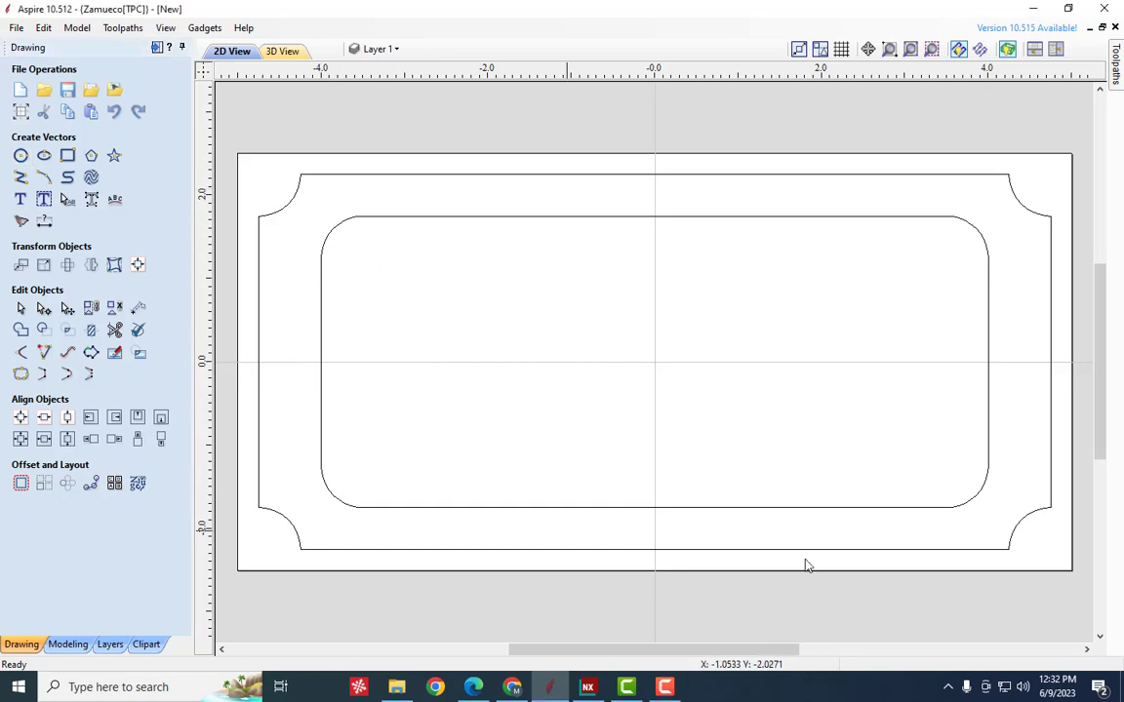
{"action": "left_click", "coordinate": [22, 158]}
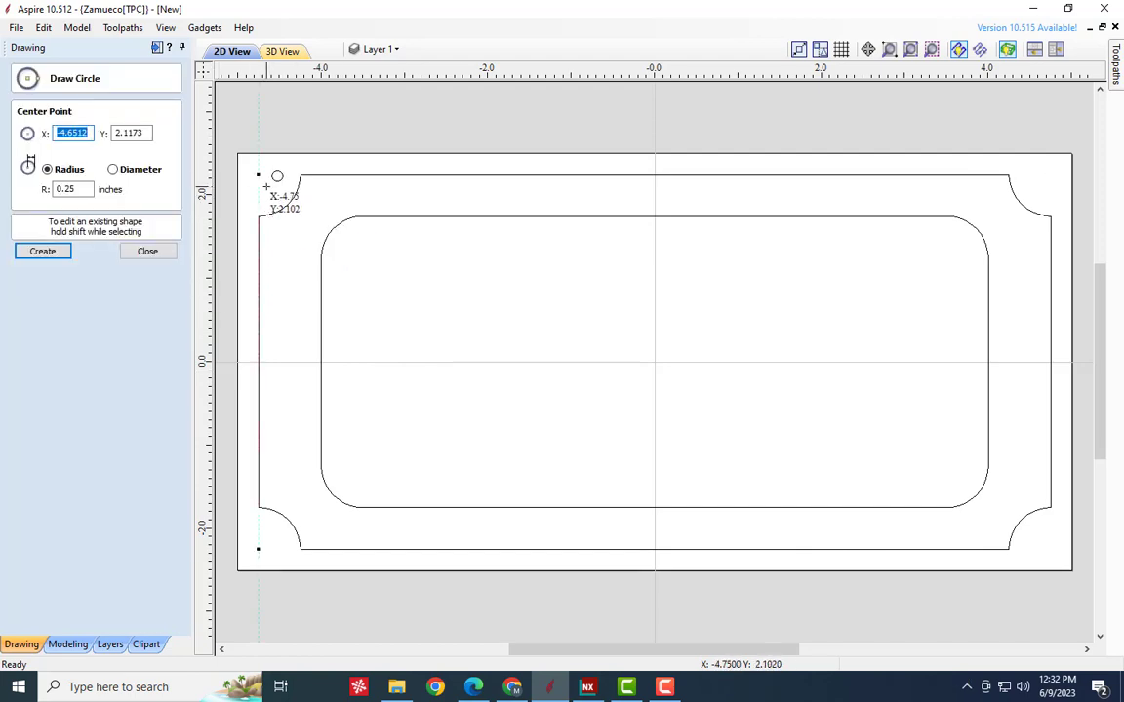
{"action": "scroll", "coordinate": [267, 185], "scroll_direction": "up", "scroll_amount": 2}
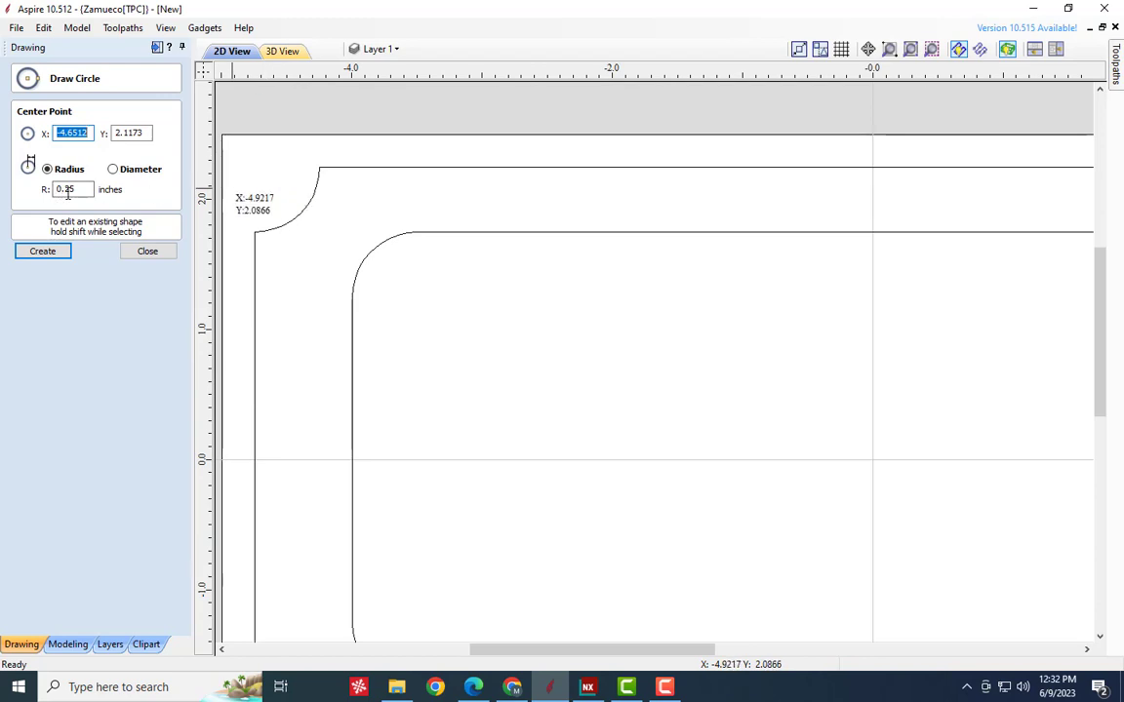
{"action": "left_click", "coordinate": [270, 185]}
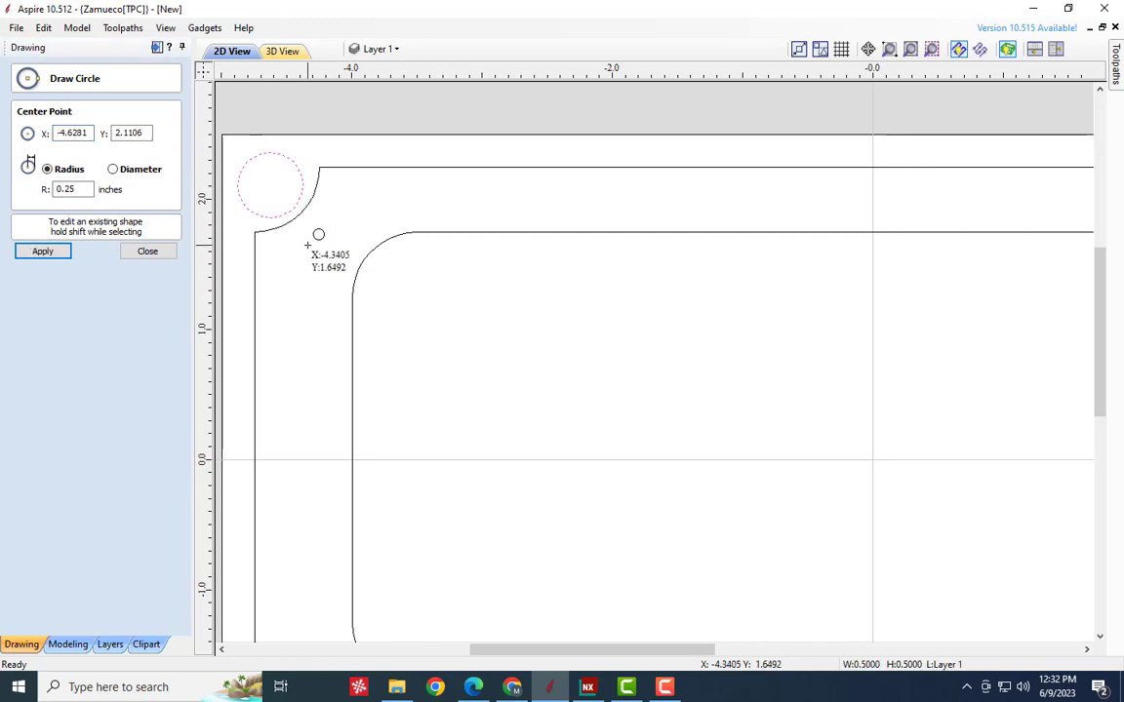
{"action": "scroll", "coordinate": [322, 234], "scroll_direction": "down", "scroll_amount": 3}
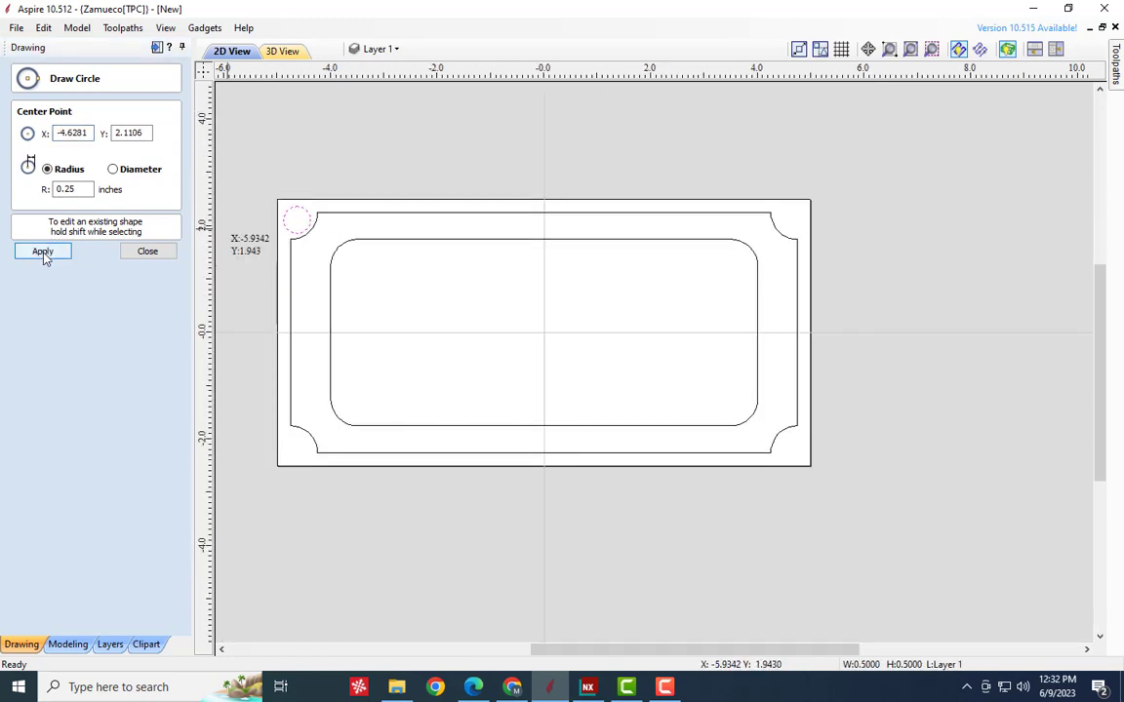
{"action": "left_click", "coordinate": [43, 253]}
{"action": "left_click", "coordinate": [154, 252]}
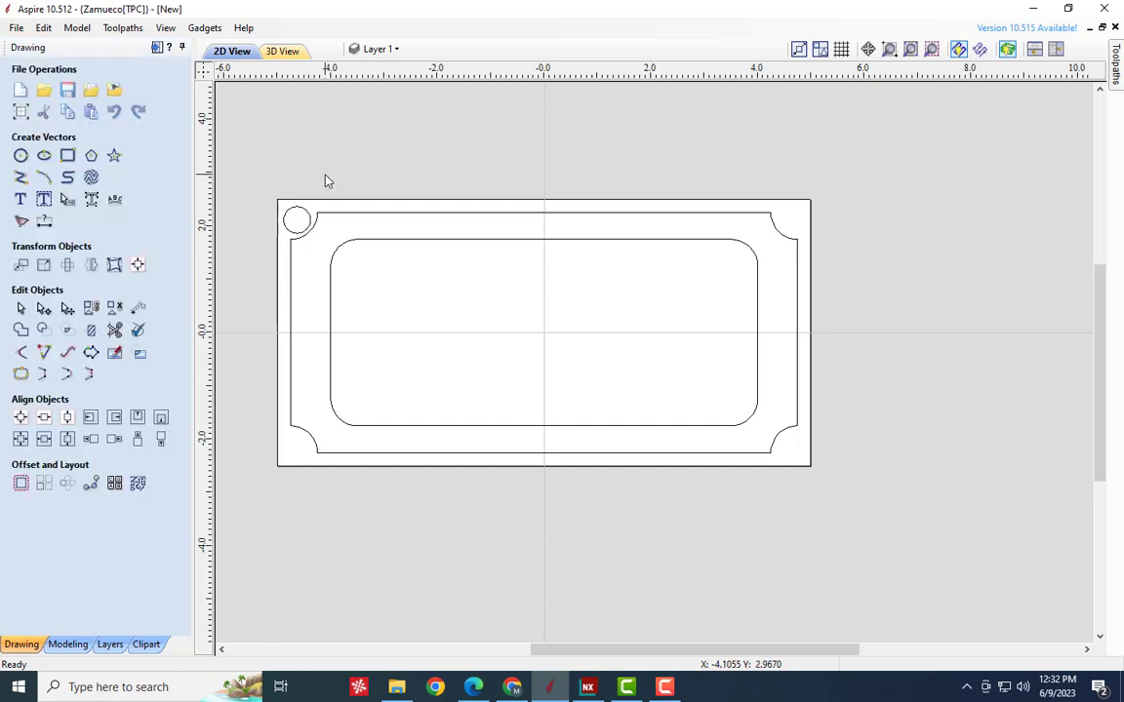
- Mirror a copy of the upper-left circle horizontally about the job center
{"action": "left_click", "coordinate": [290, 235]}
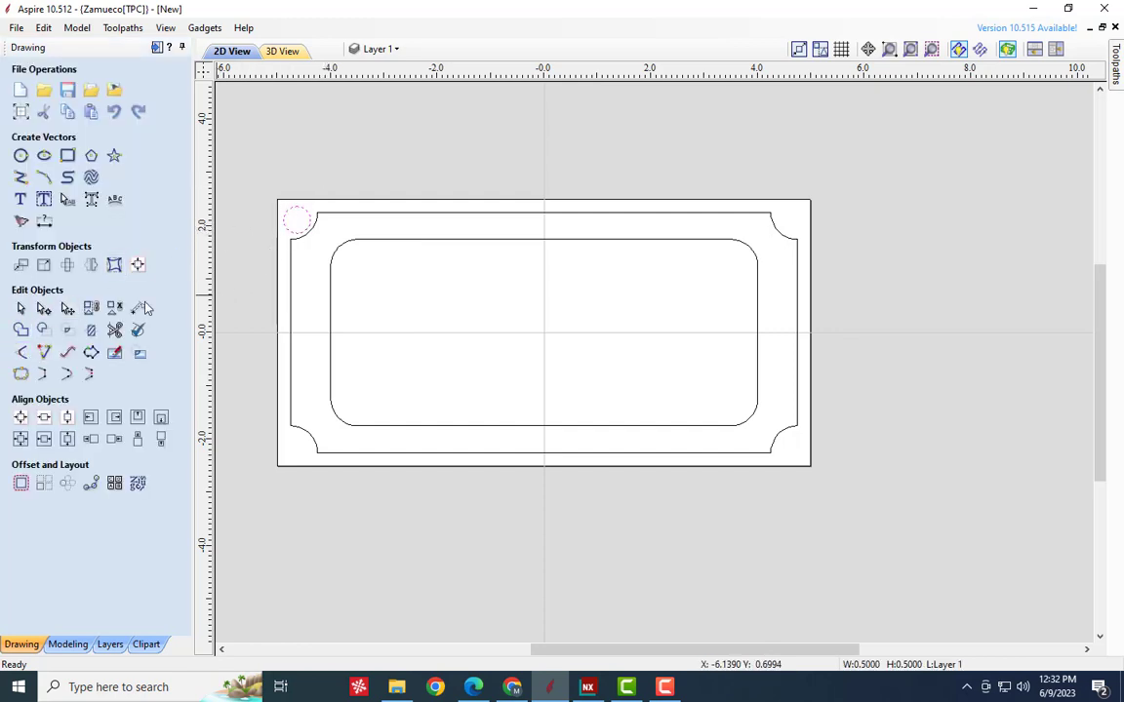
{"action": "left_click", "coordinate": [91, 266]}
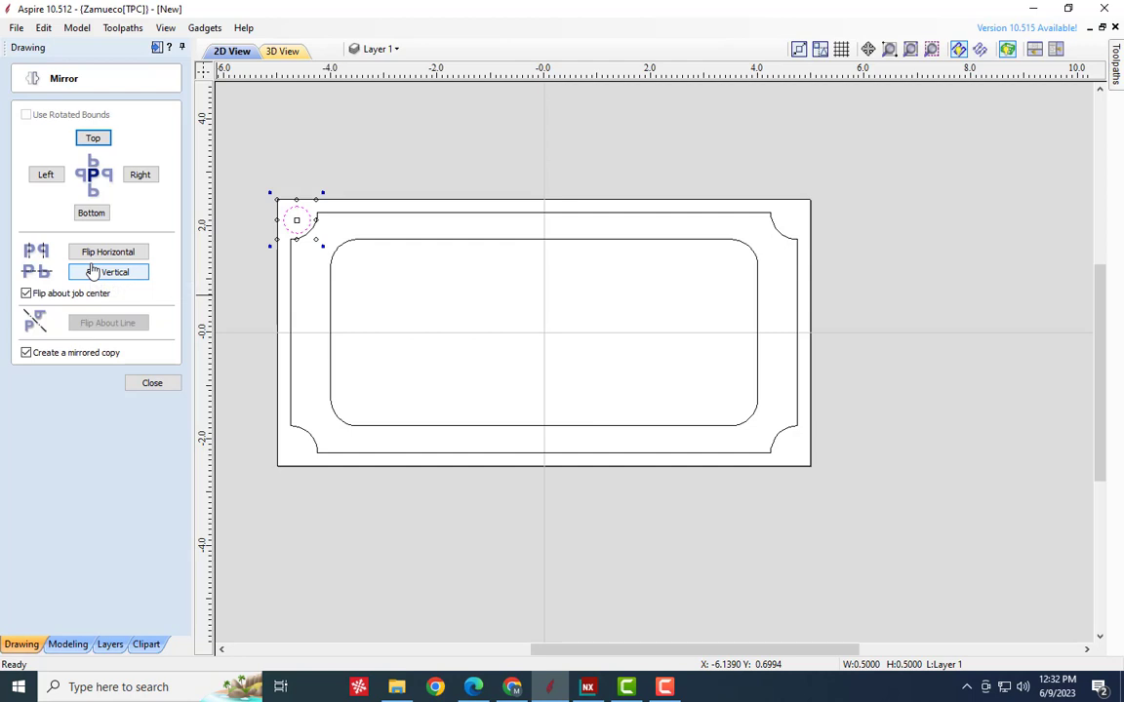
{"action": "left_click", "coordinate": [29, 354]}
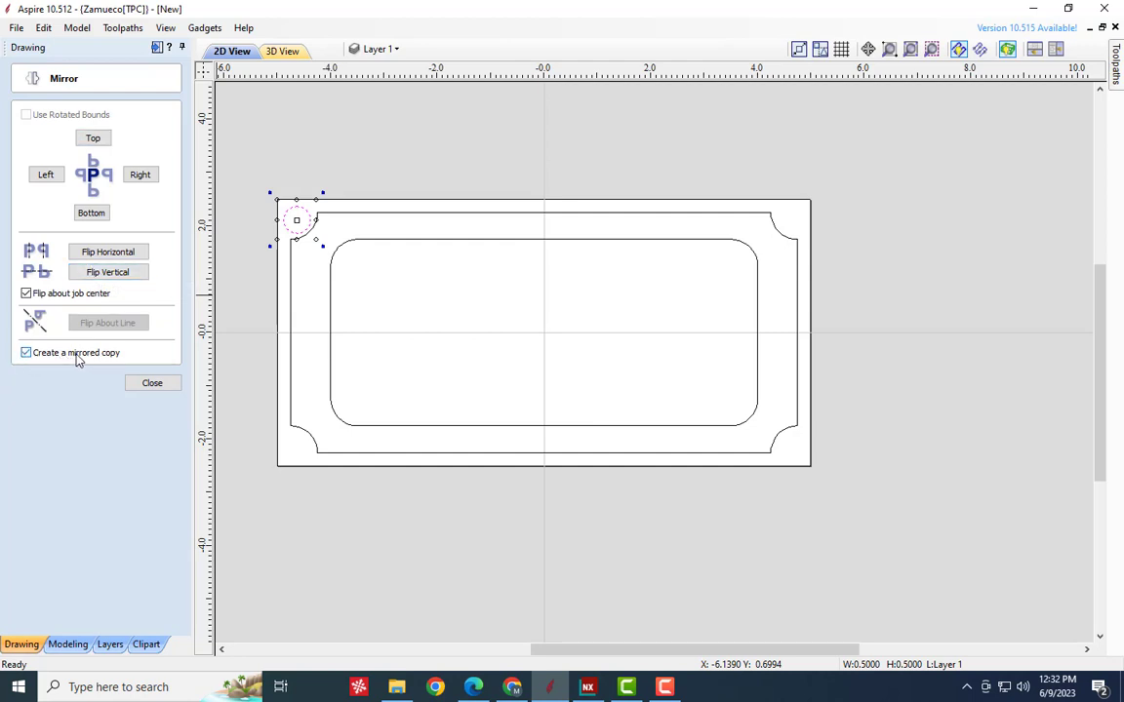
{"action": "left_click", "coordinate": [107, 254]}
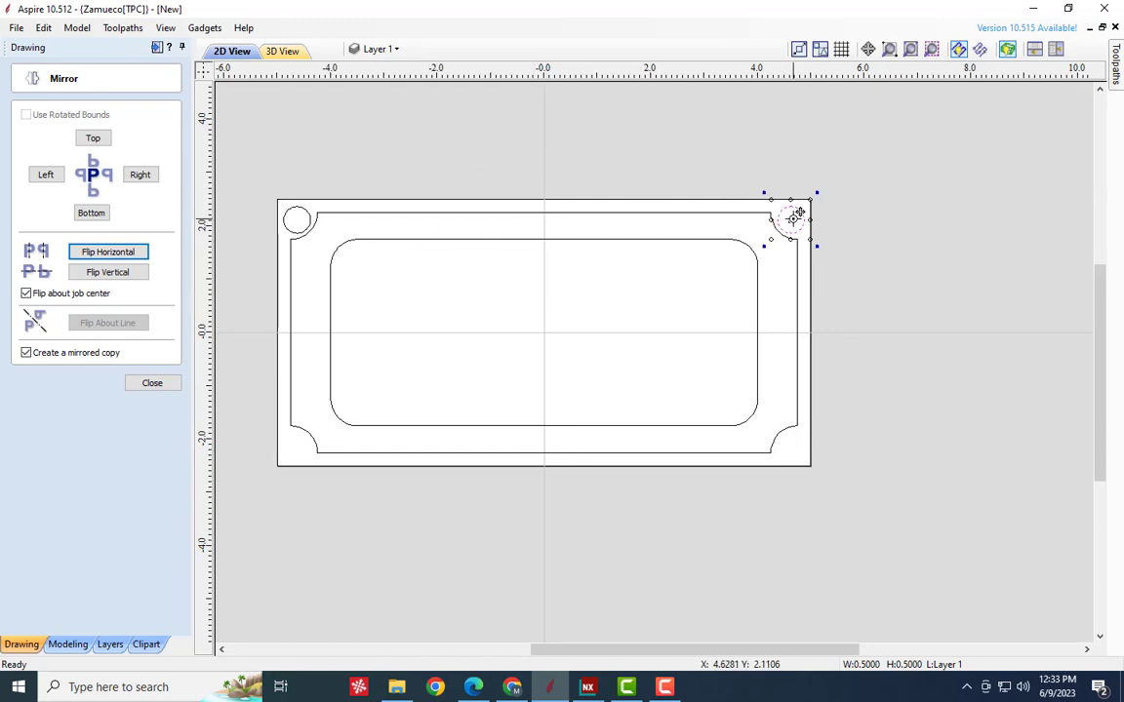
- Mirror copies of both upper corner circles vertically about the job center to fill the lower corners
{"action": "left_click", "coordinate": [310, 219], "text": "shift"}
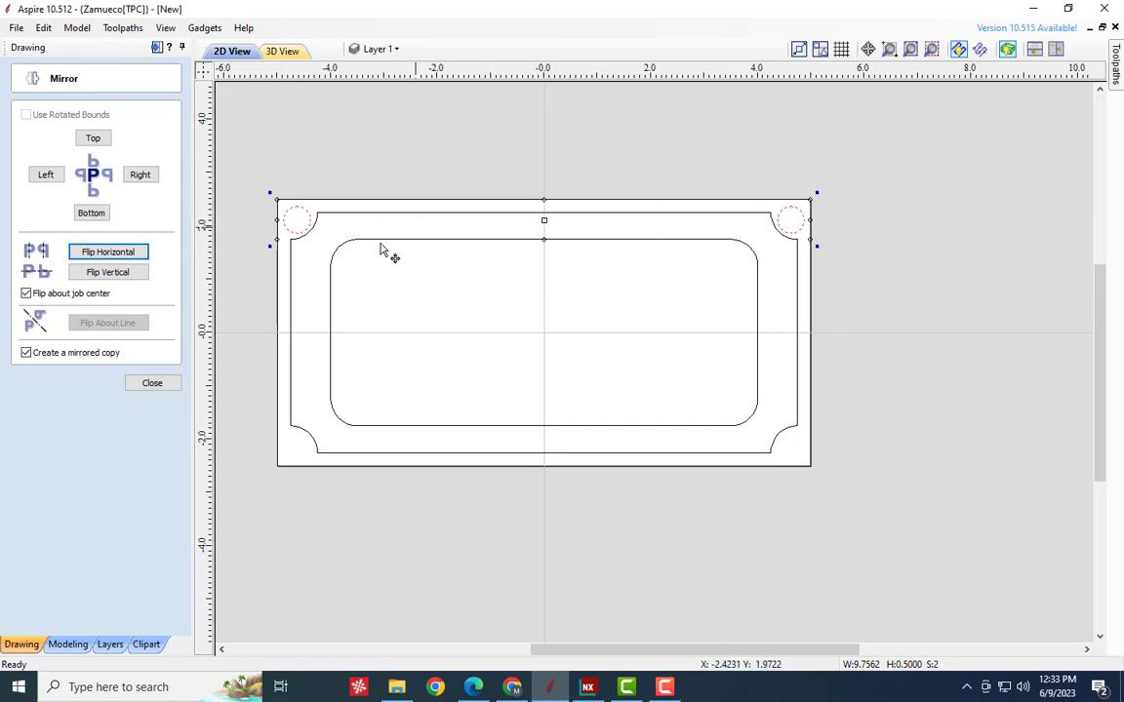
{"action": "left_click", "coordinate": [109, 272]}
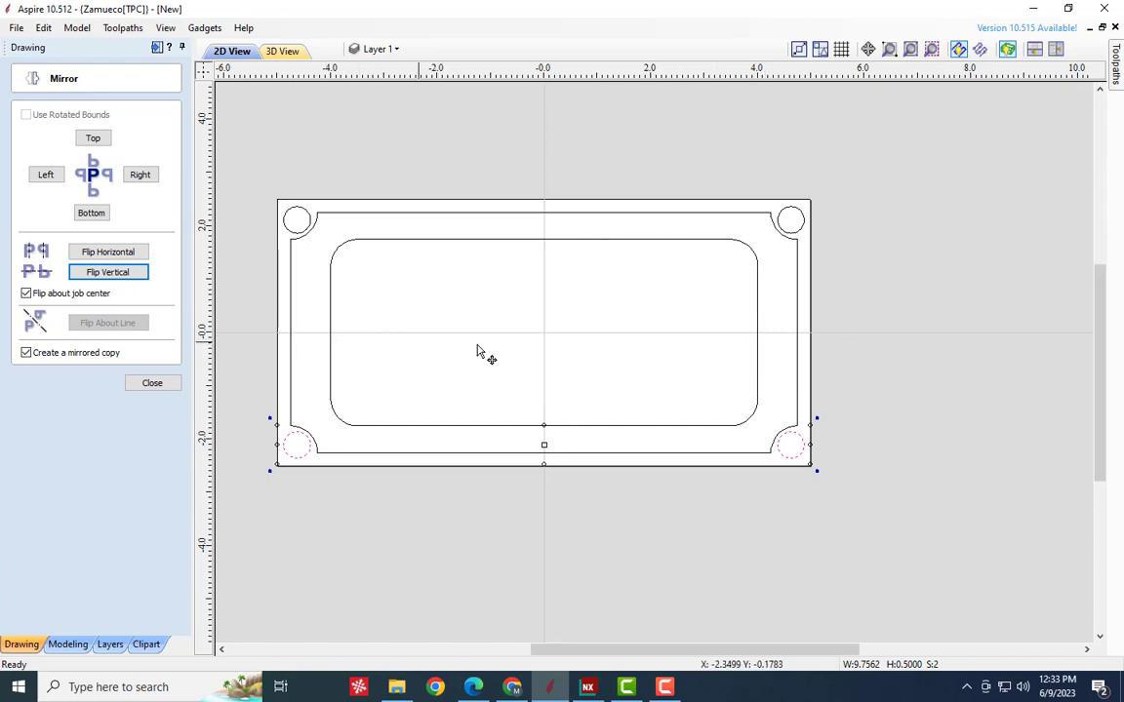
{"action": "left_click", "coordinate": [154, 383]}
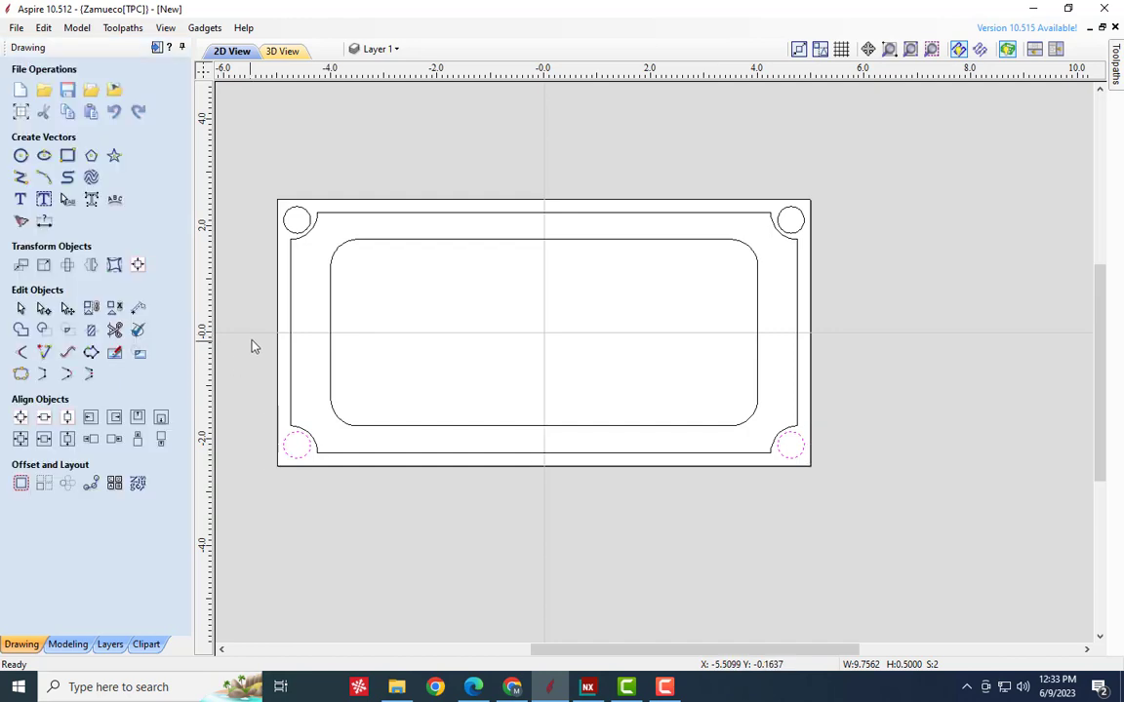
{"action": "left_click", "coordinate": [254, 398]}
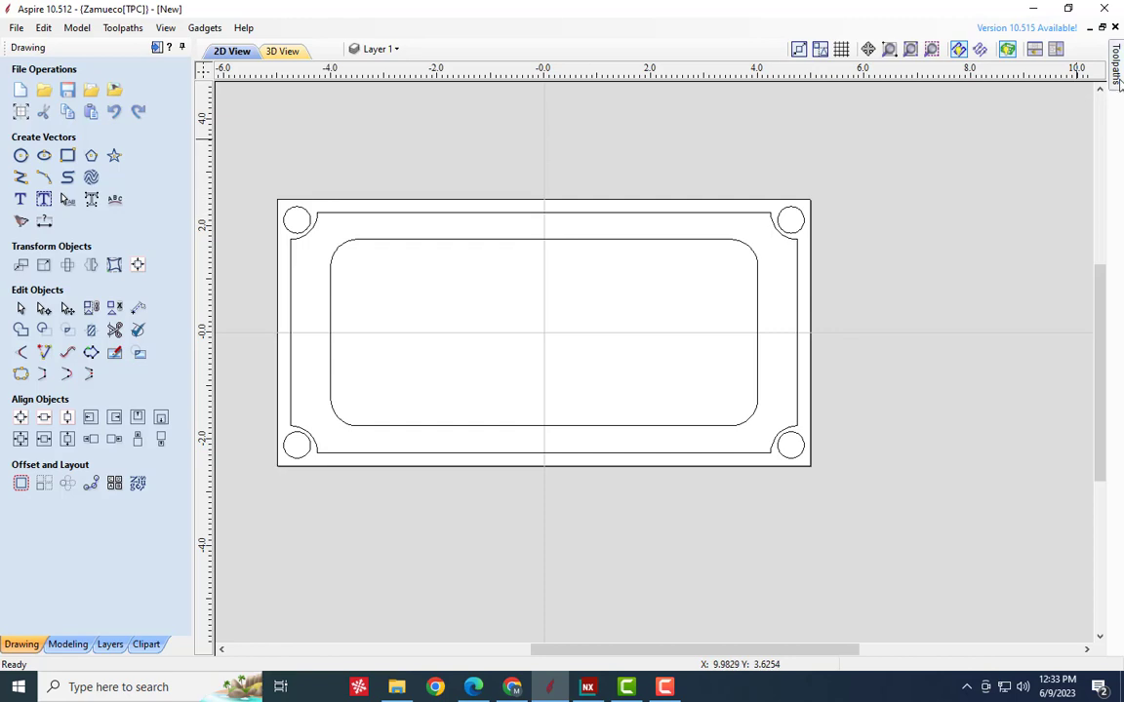
- Start a drilling toolpath and choose the imperial Drill (118.0° - 1/4") in the tool database, with tool type Drill
{"action": "mouse_move", "coordinate": [1119, 85]}
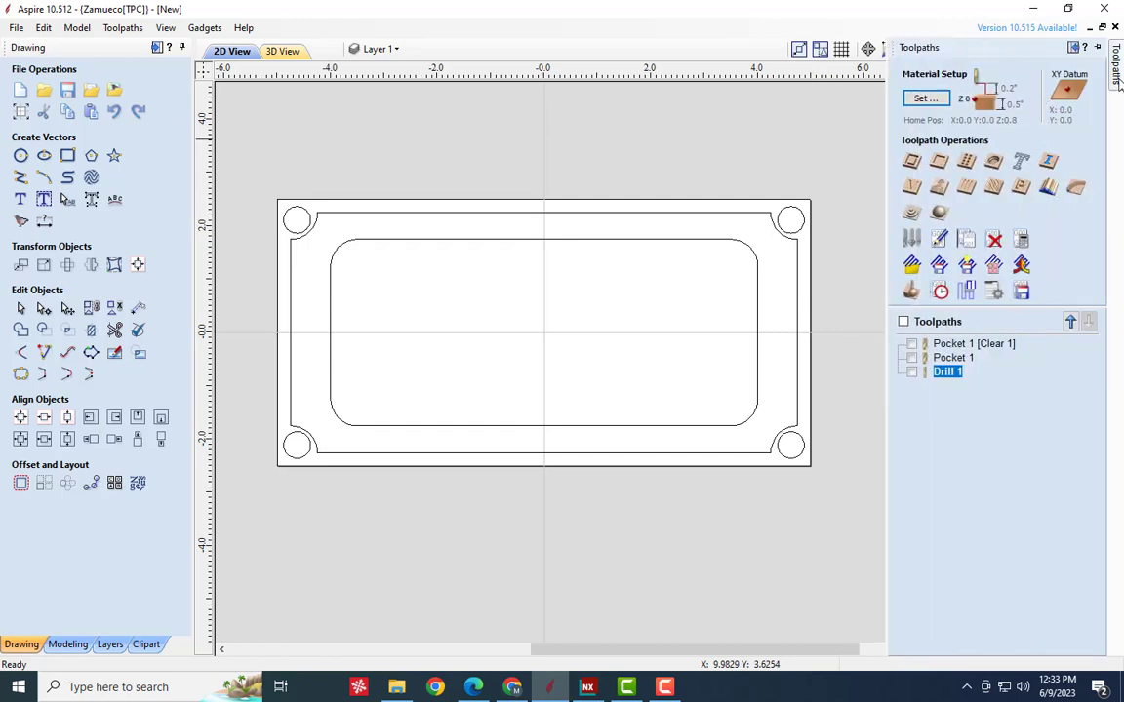
{"action": "left_click", "coordinate": [966, 161]}
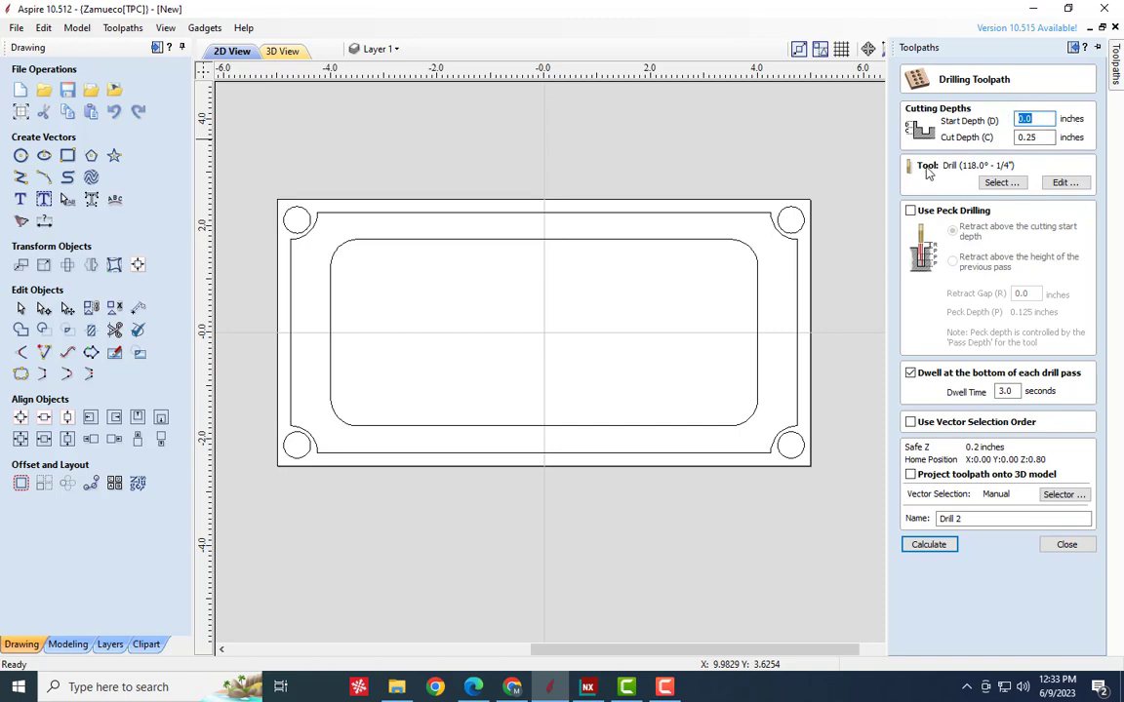
{"action": "left_click", "coordinate": [1001, 182]}
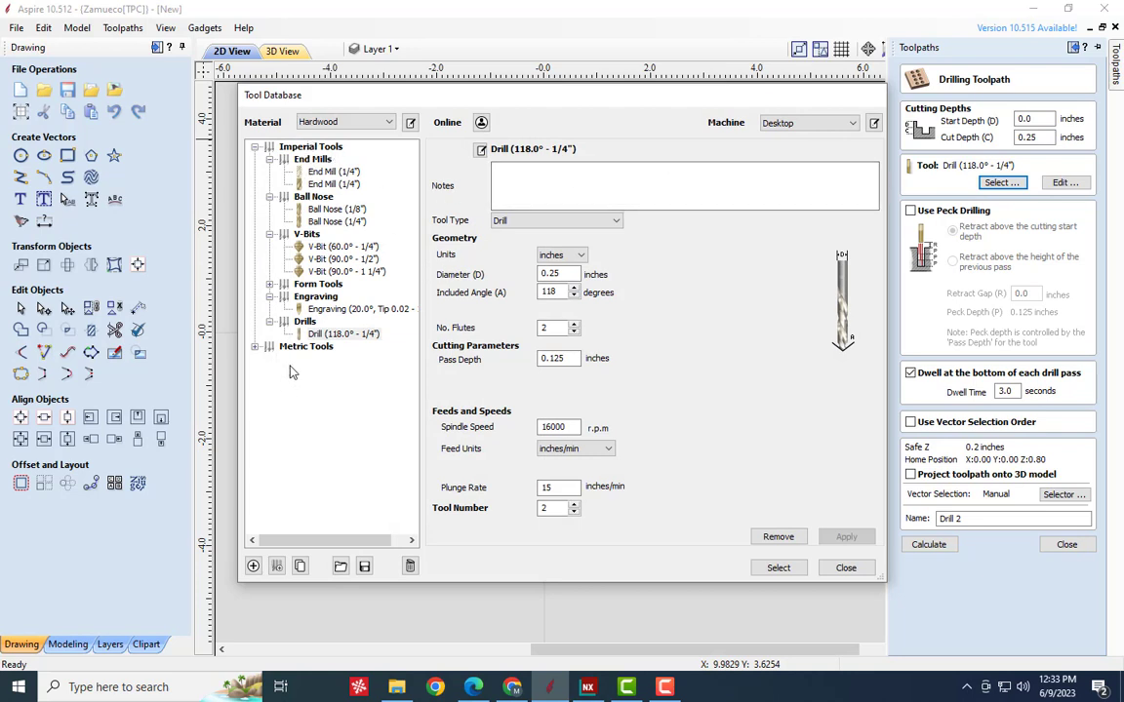
{"action": "left_click", "coordinate": [254, 347]}
{"action": "left_click", "coordinate": [254, 335]}
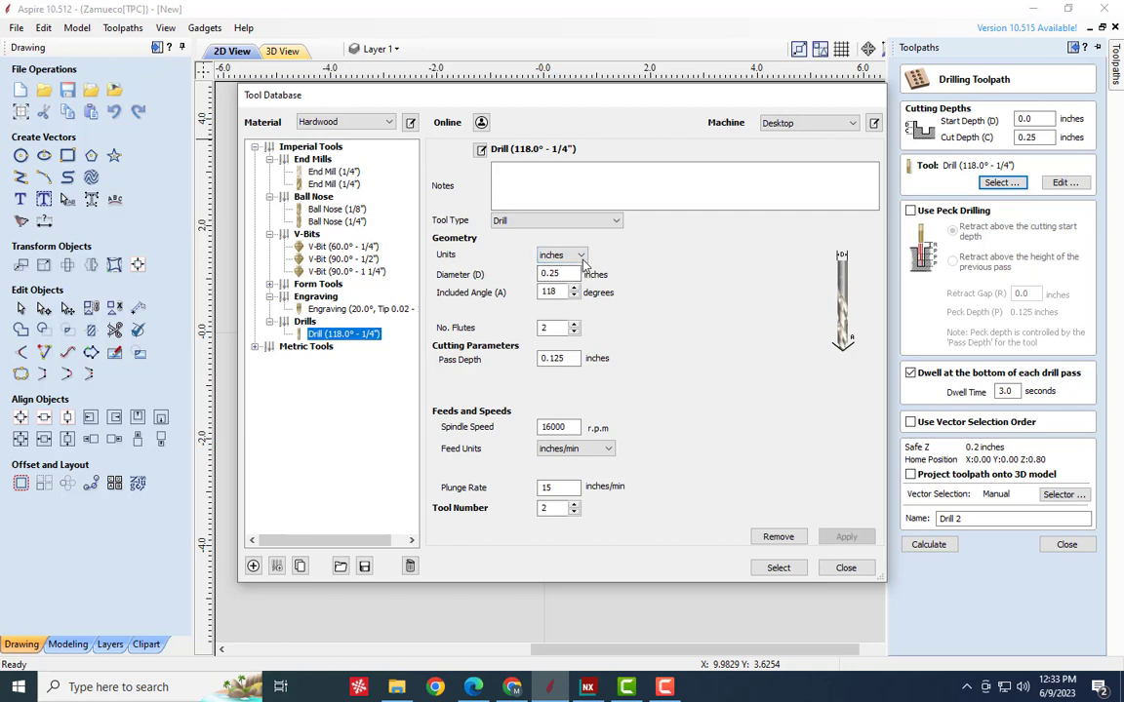
{"action": "left_click", "coordinate": [529, 220]}
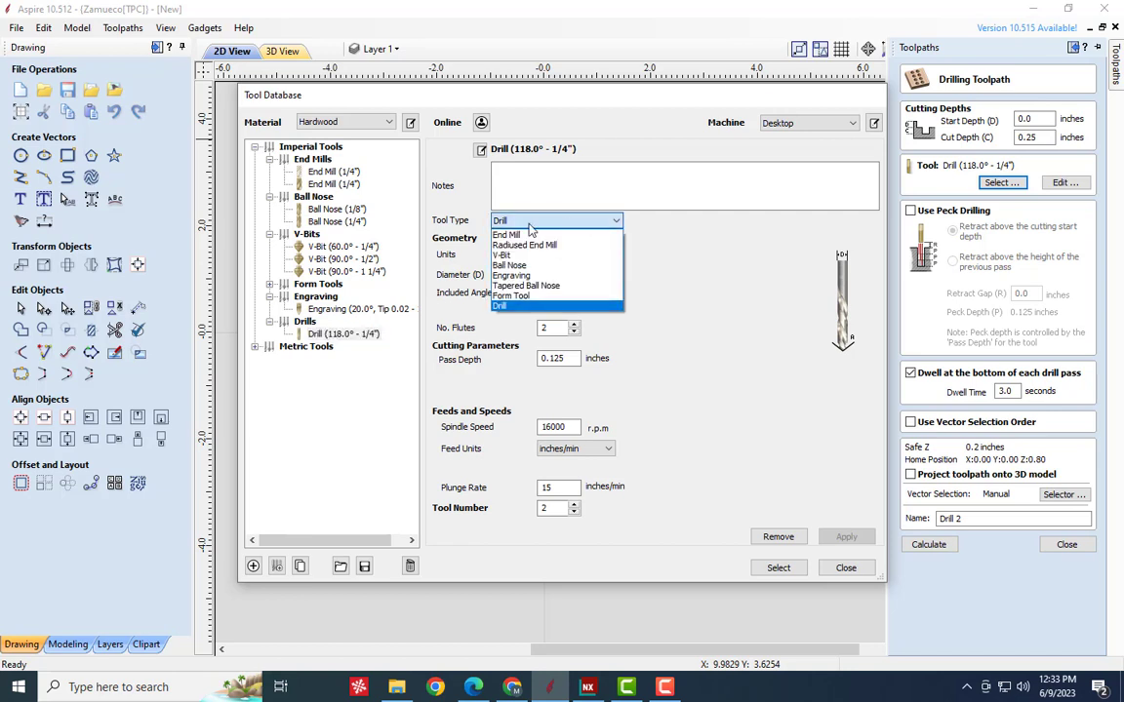
{"action": "left_click", "coordinate": [523, 306]}
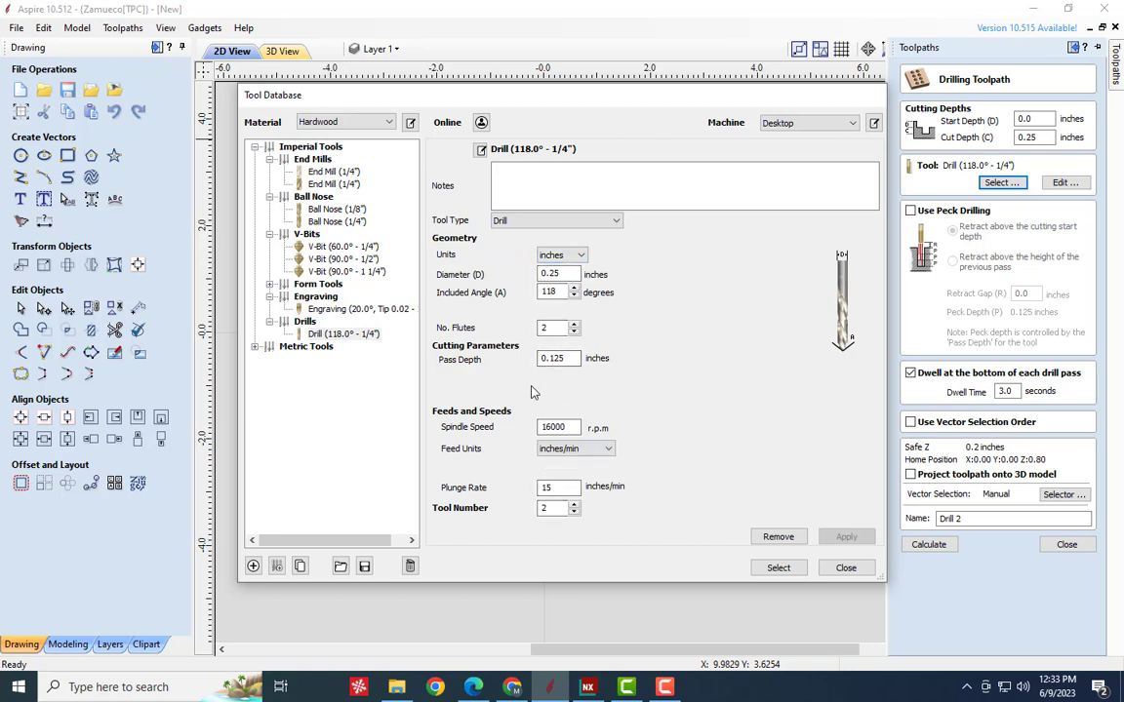
- Review the drill's spindle speed, feed units, pass depth, flutes and tool number, and assign it to the drilling toolpath
{"action": "double_click", "coordinate": [535, 427]}
{"action": "left_click", "coordinate": [581, 449]}
{"action": "left_click", "coordinate": [581, 450]}
{"action": "left_click", "coordinate": [554, 360]}
{"action": "left_click_drag", "start_coordinate": [570, 360], "coordinate": [533, 358]}
{"action": "left_click_drag", "start_coordinate": [552, 328], "coordinate": [536, 328]}
{"action": "left_click_drag", "start_coordinate": [556, 509], "coordinate": [530, 486]}
{"action": "left_click", "coordinate": [778, 567]}
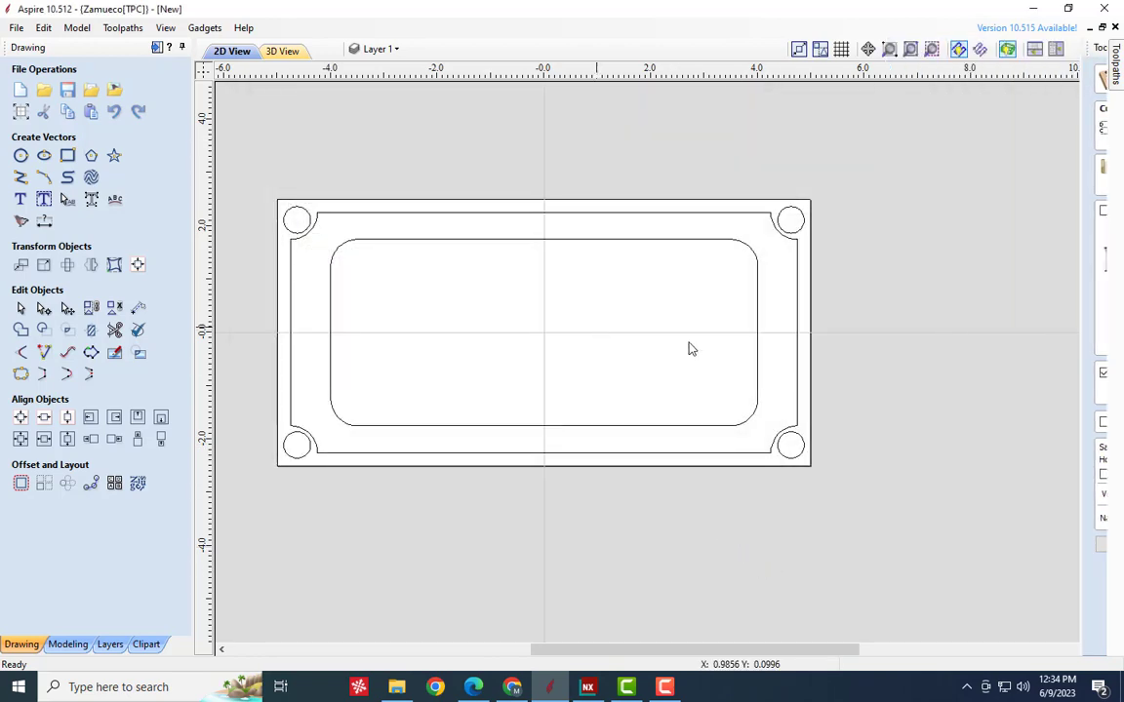
- Select the upper-right and lower-right corner circles as the vectors to drill
{"action": "mouse_move", "coordinate": [1102, 224]}
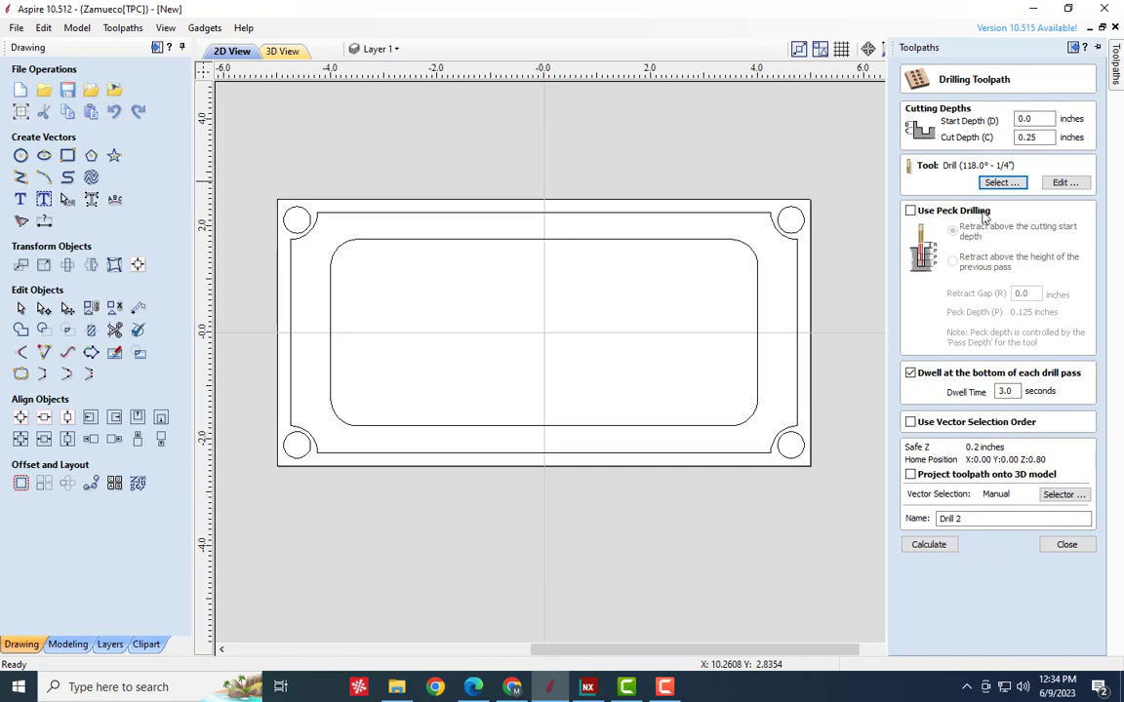
{"action": "left_click", "coordinate": [797, 236]}
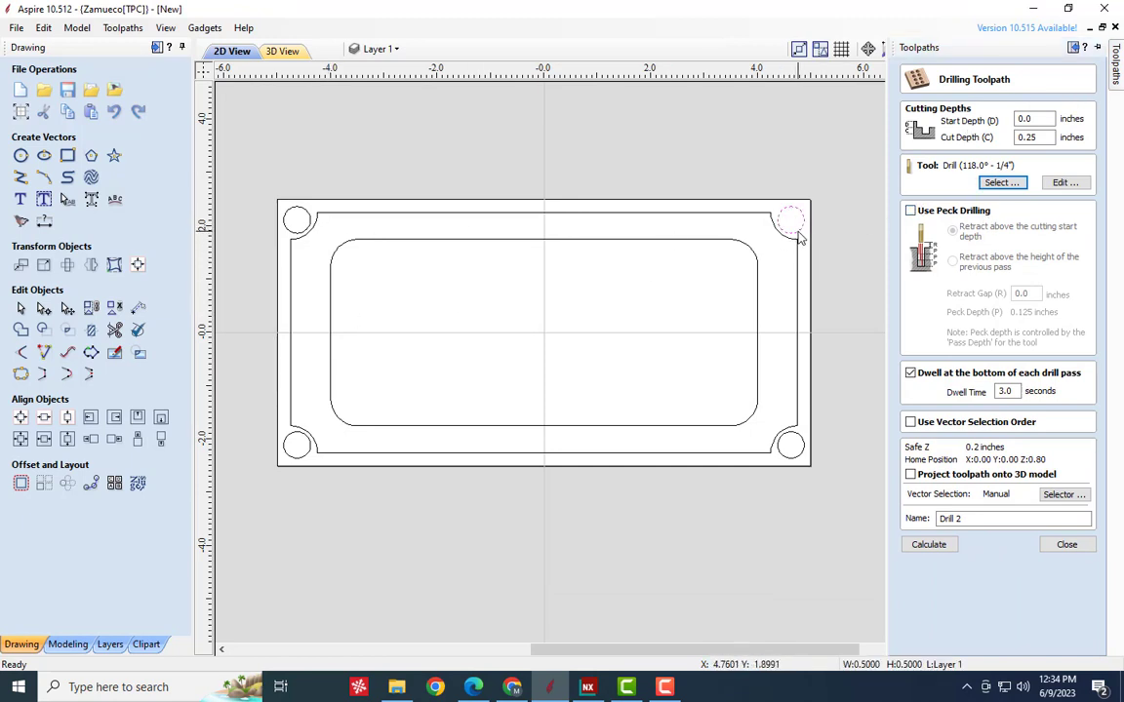
{"action": "left_click", "coordinate": [1115, 68]}
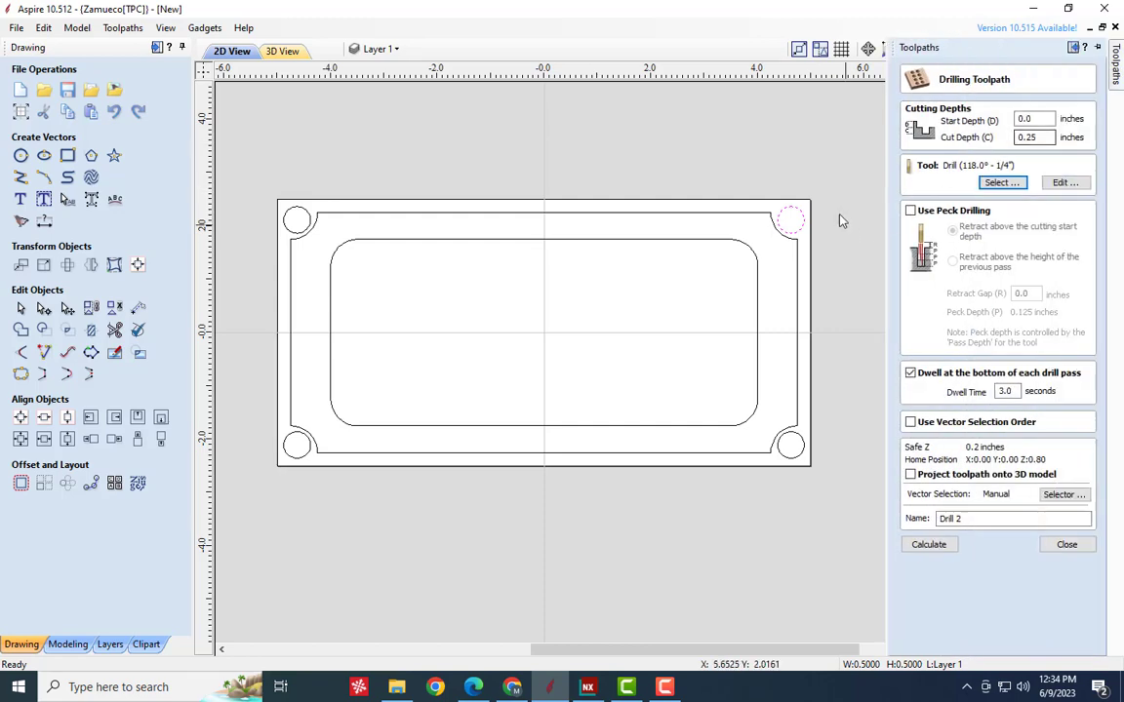
{"action": "left_click", "coordinate": [783, 447], "text": "shift"}
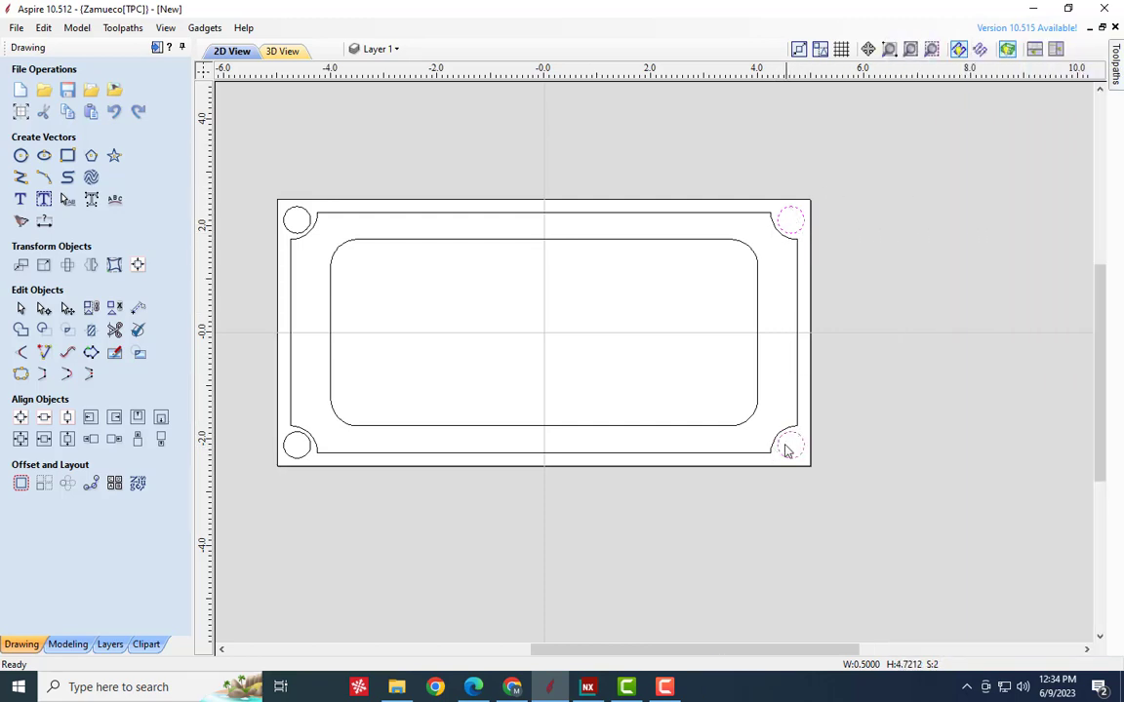
- Calculate the drilling toolpath with a 3.0-second dwell at the bottom of each drill pass
{"action": "left_click", "coordinate": [1115, 69]}
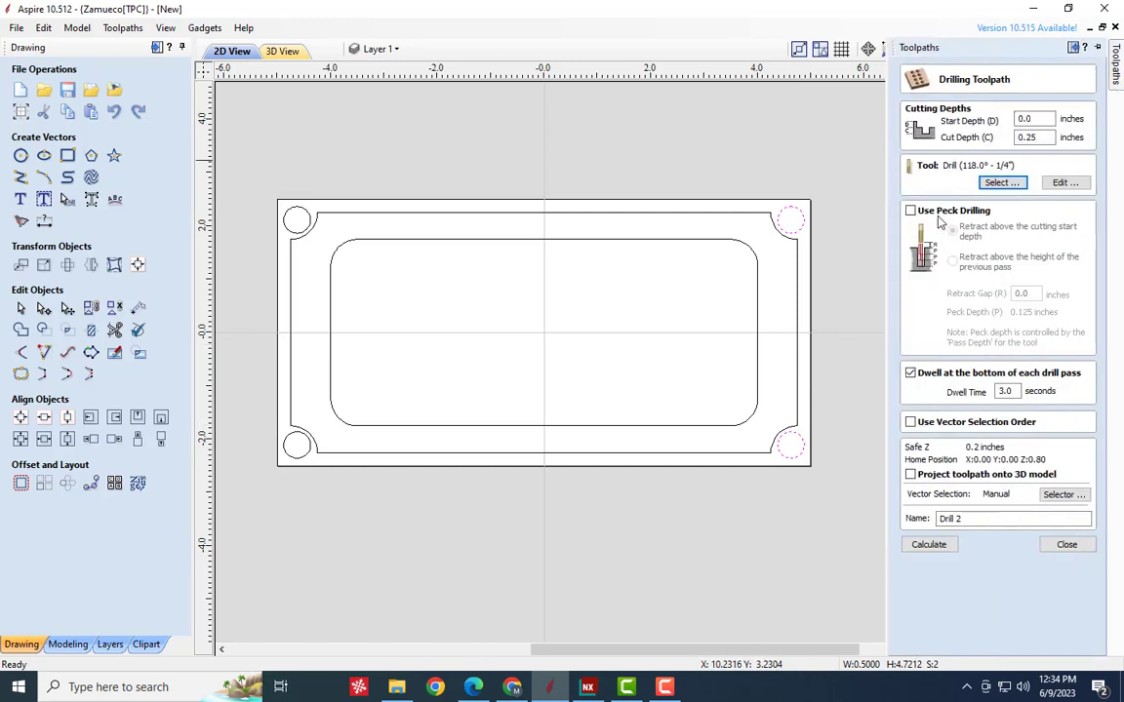
{"action": "left_click", "coordinate": [910, 373]}
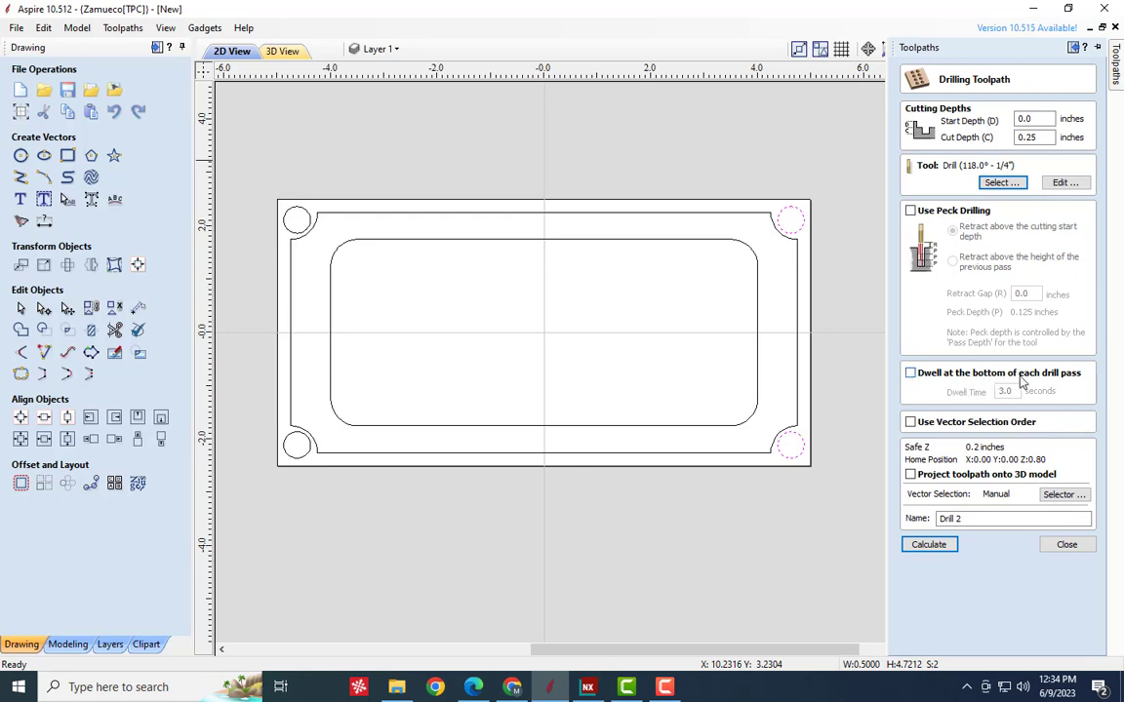
{"action": "left_click", "coordinate": [909, 374]}
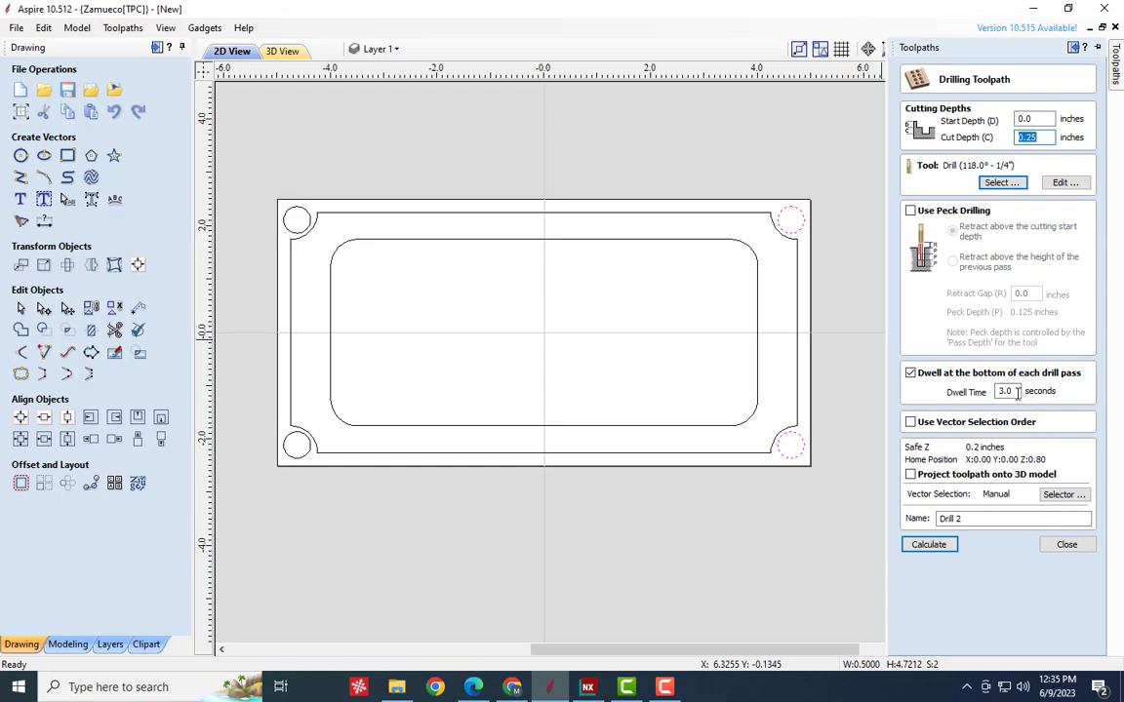
{"action": "double_click", "coordinate": [1015, 390]}
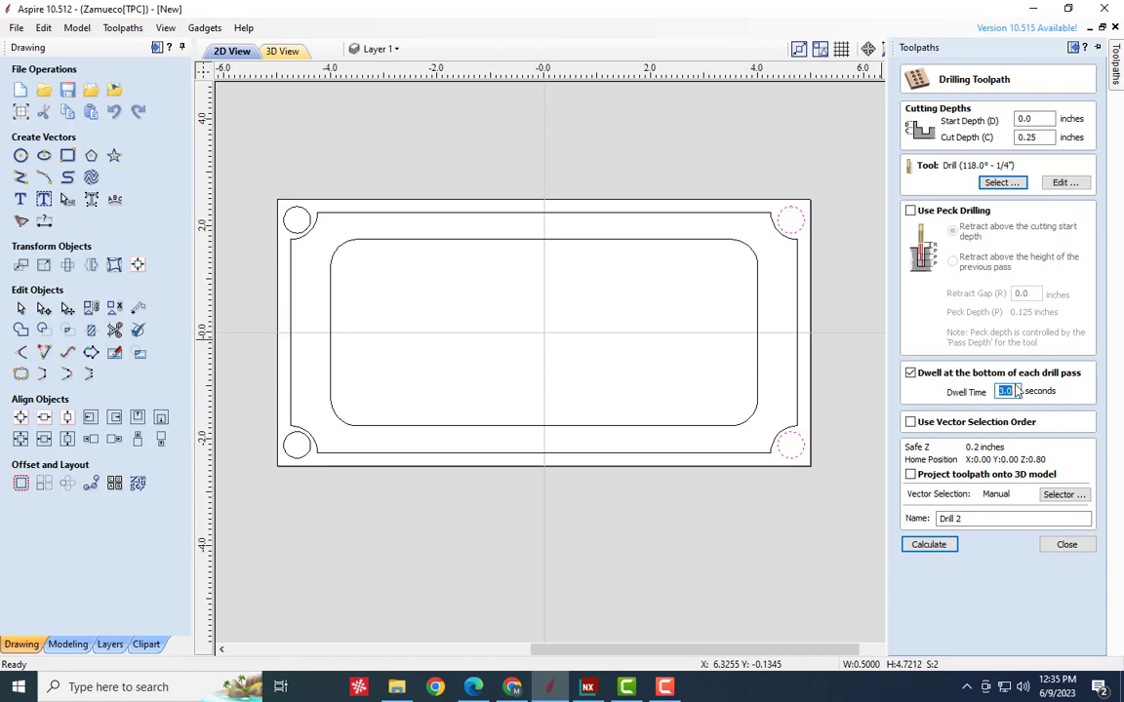
{"action": "left_click", "coordinate": [929, 544]}
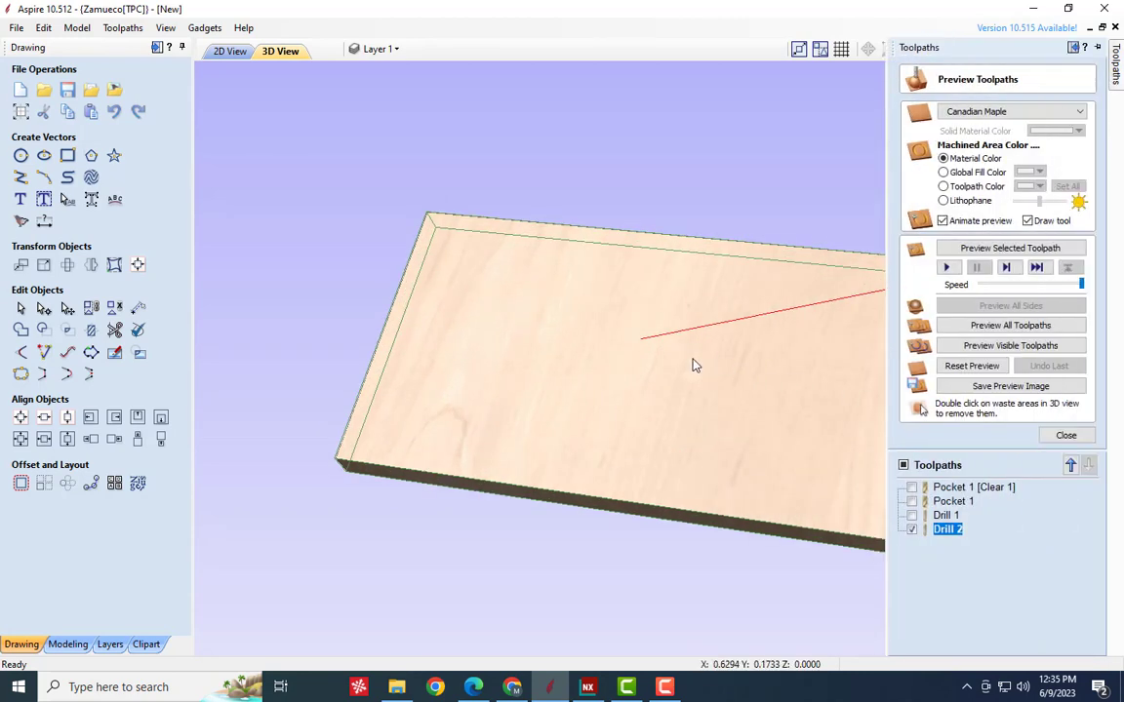
- Reduce the simulation speed to about the middle and preview the selected drilling toolpath on the plate's right end
{"action": "left_click_drag", "start_coordinate": [694, 364], "coordinate": [468, 337]}
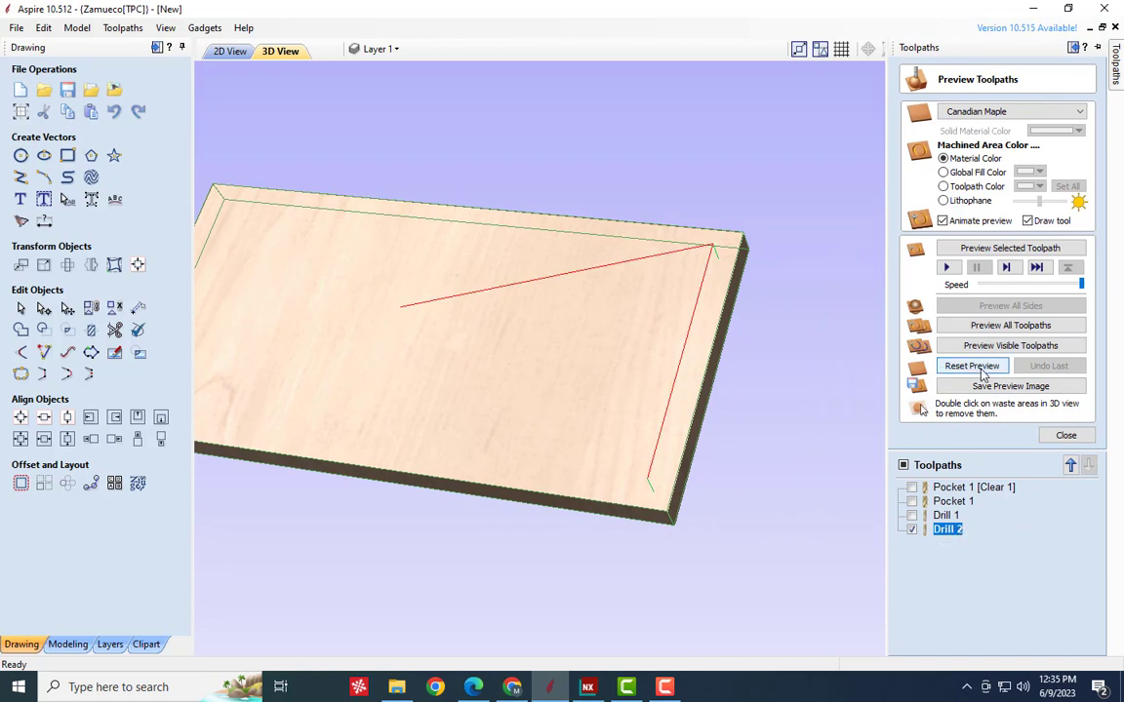
{"action": "left_click", "coordinate": [1040, 284]}
{"action": "left_click", "coordinate": [1037, 286]}
{"action": "left_click", "coordinate": [1027, 286]}
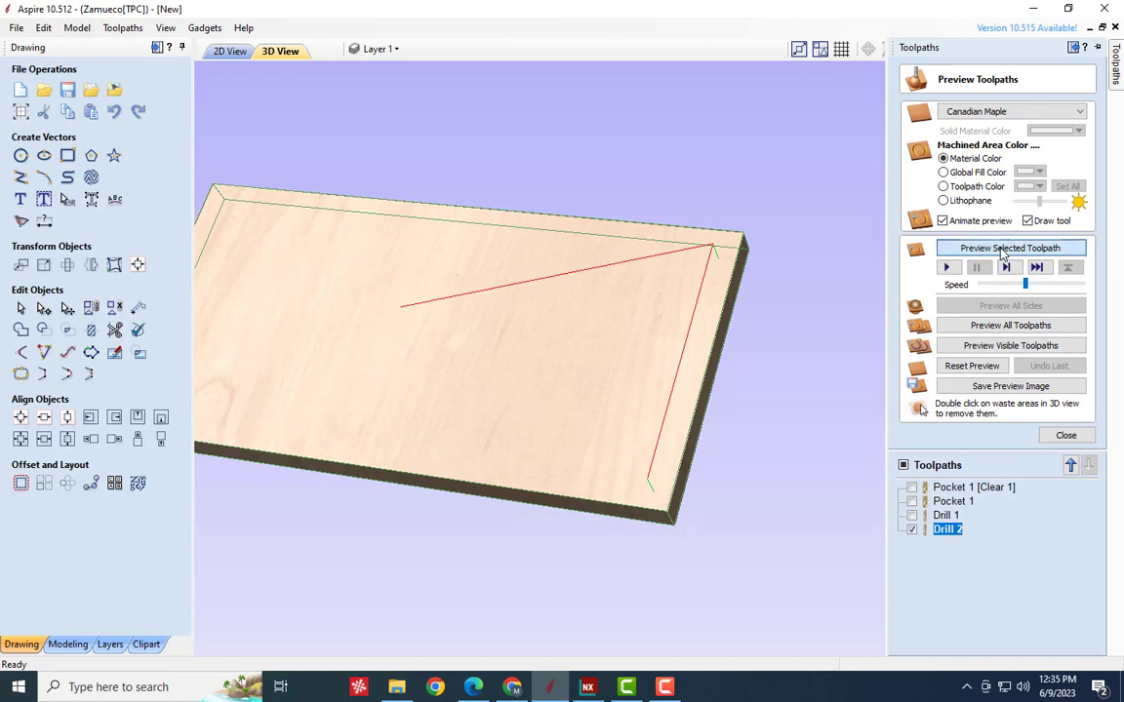
{"action": "left_click", "coordinate": [999, 250]}
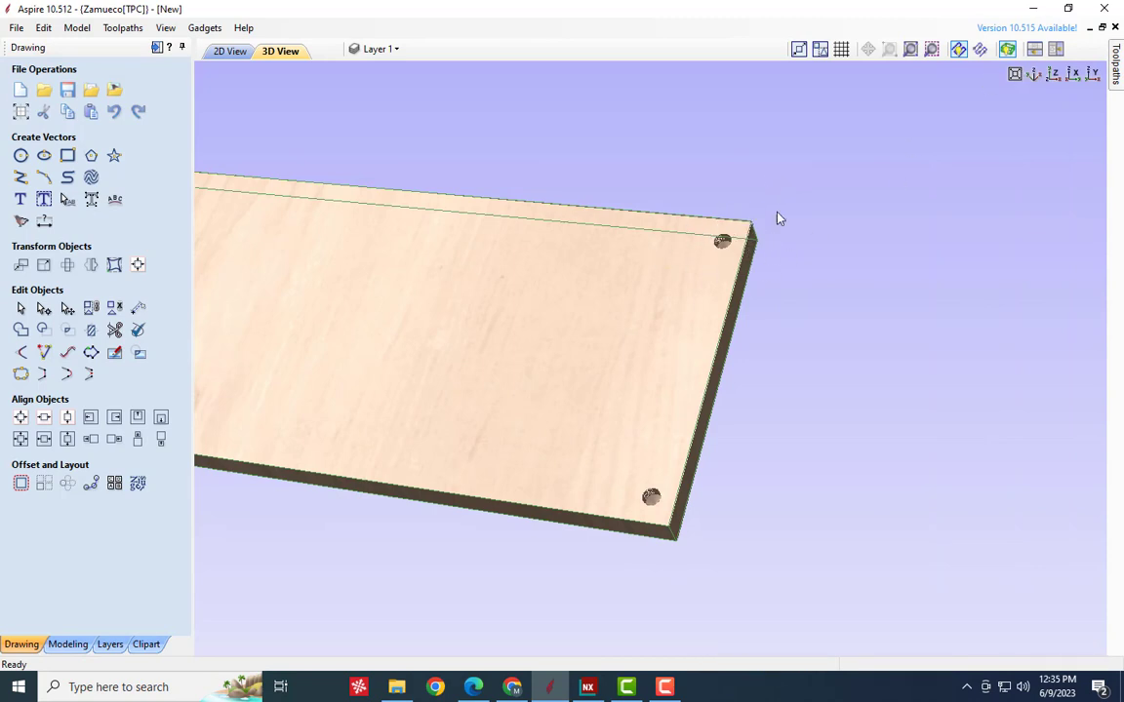
- Reset the 3D preview, slow the simulation to near its minimum speed, and replay the Drill 2 toolpath
{"action": "mouse_move", "coordinate": [1100, 85]}
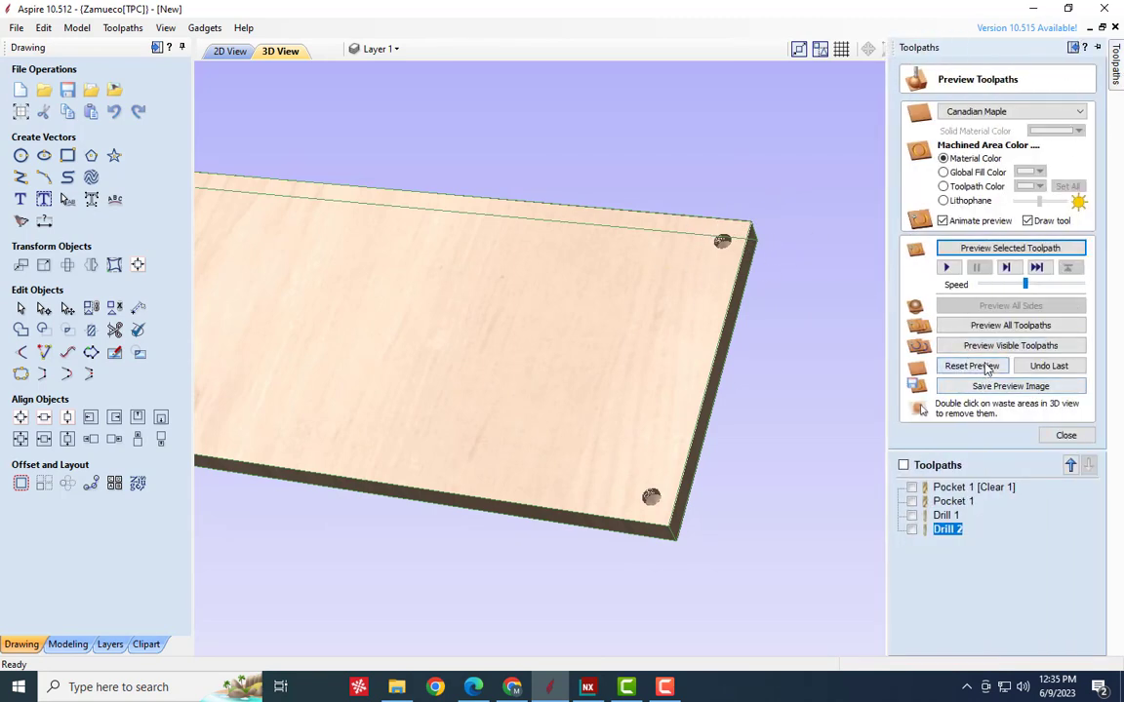
{"action": "left_click", "coordinate": [971, 366]}
{"action": "left_click_drag", "start_coordinate": [1023, 284], "coordinate": [990, 284]}
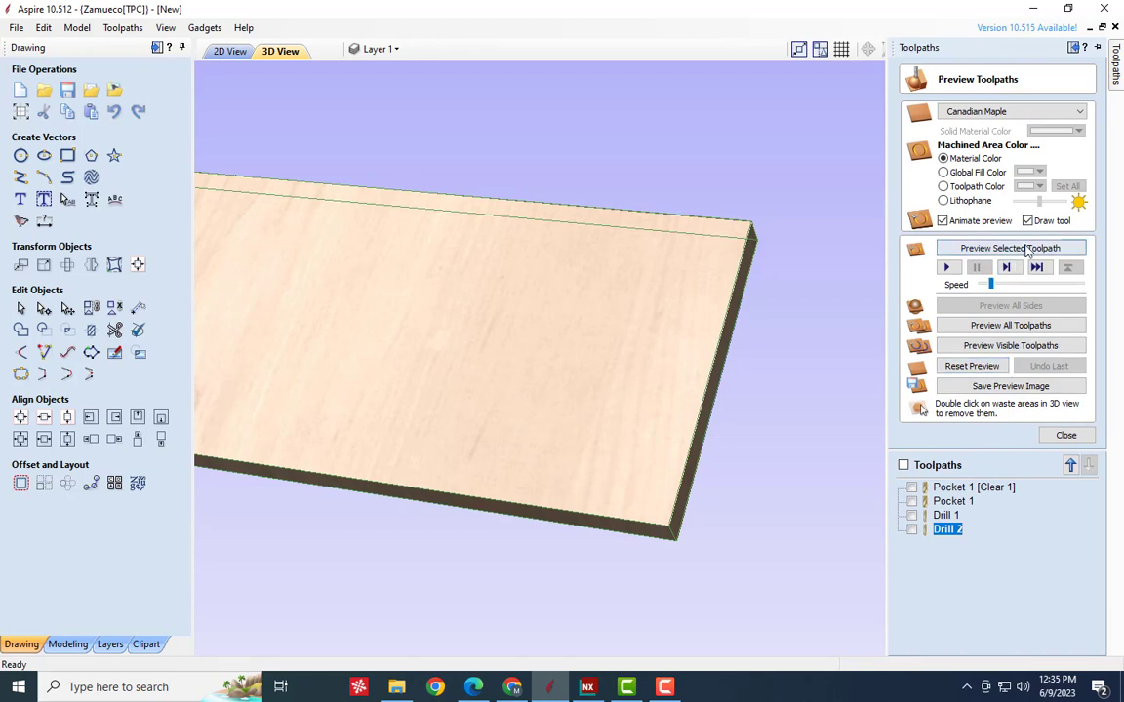
{"action": "left_click", "coordinate": [1025, 250]}
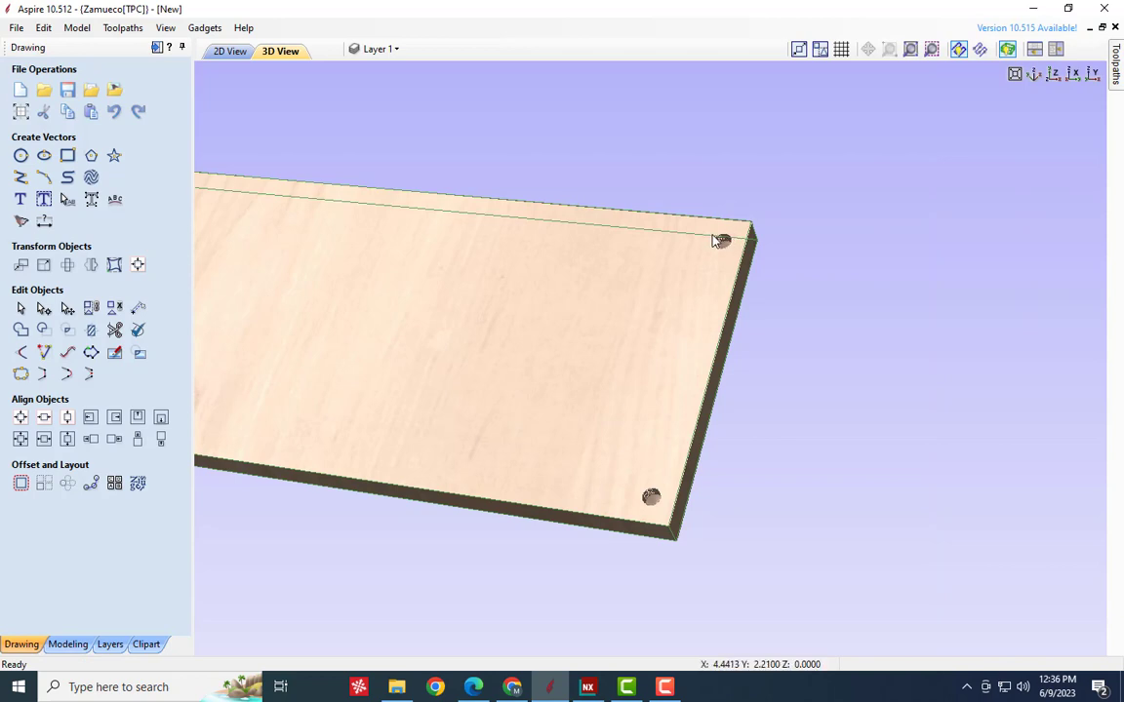
- Open the Drill 2 toolpath for editing and enable peck drilling
{"action": "mouse_move", "coordinate": [1114, 75]}
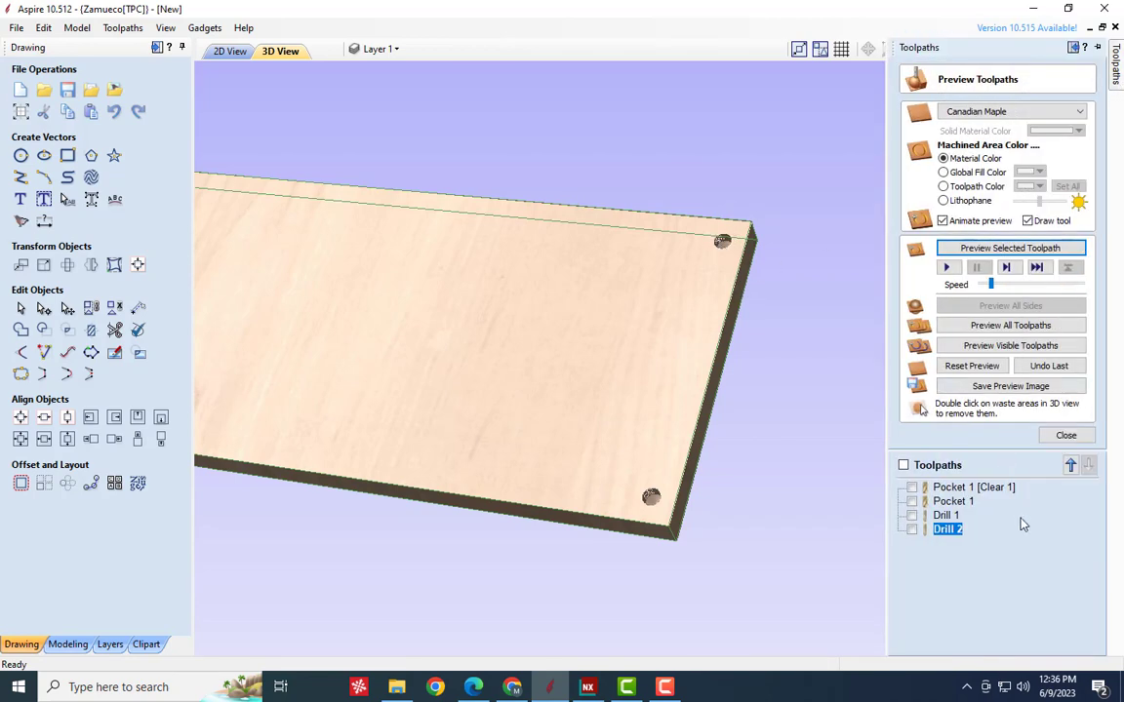
{"action": "right_click", "coordinate": [951, 535]}
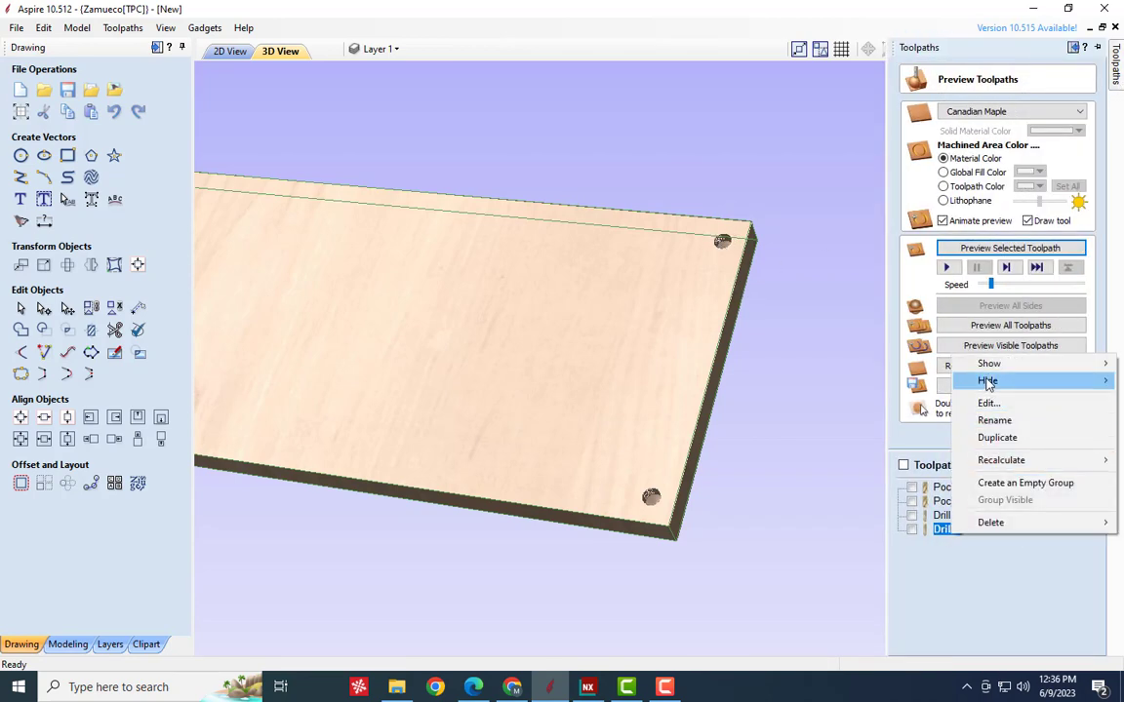
{"action": "left_click", "coordinate": [987, 403]}
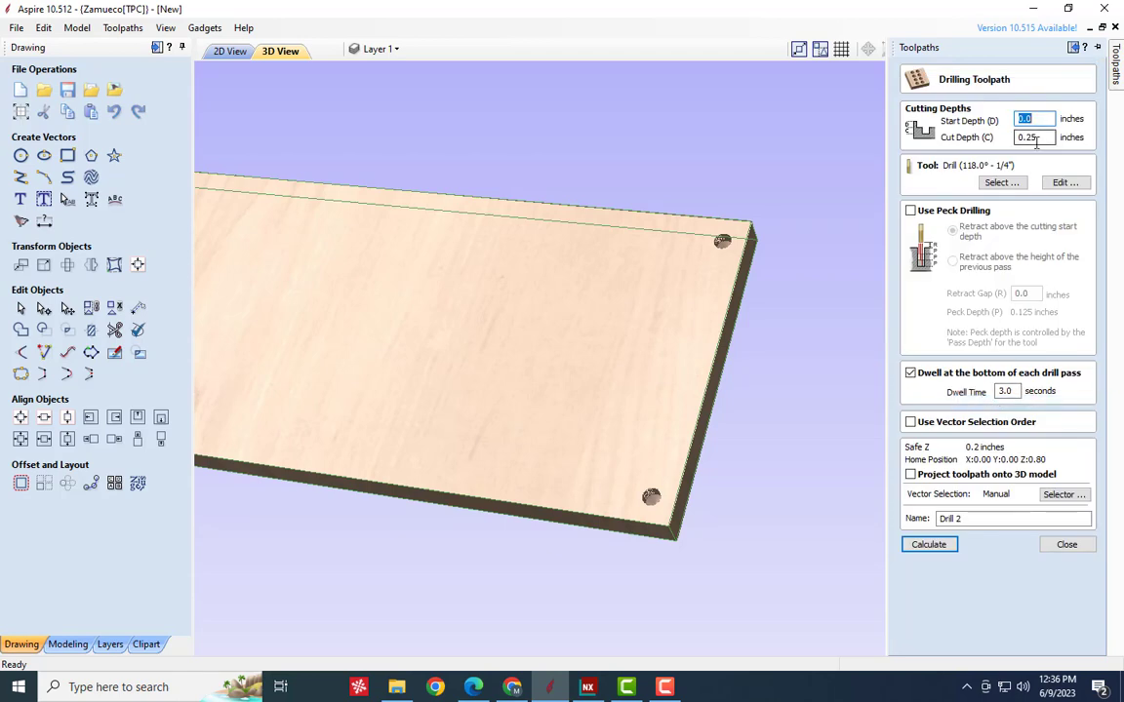
{"action": "left_click", "coordinate": [925, 216]}
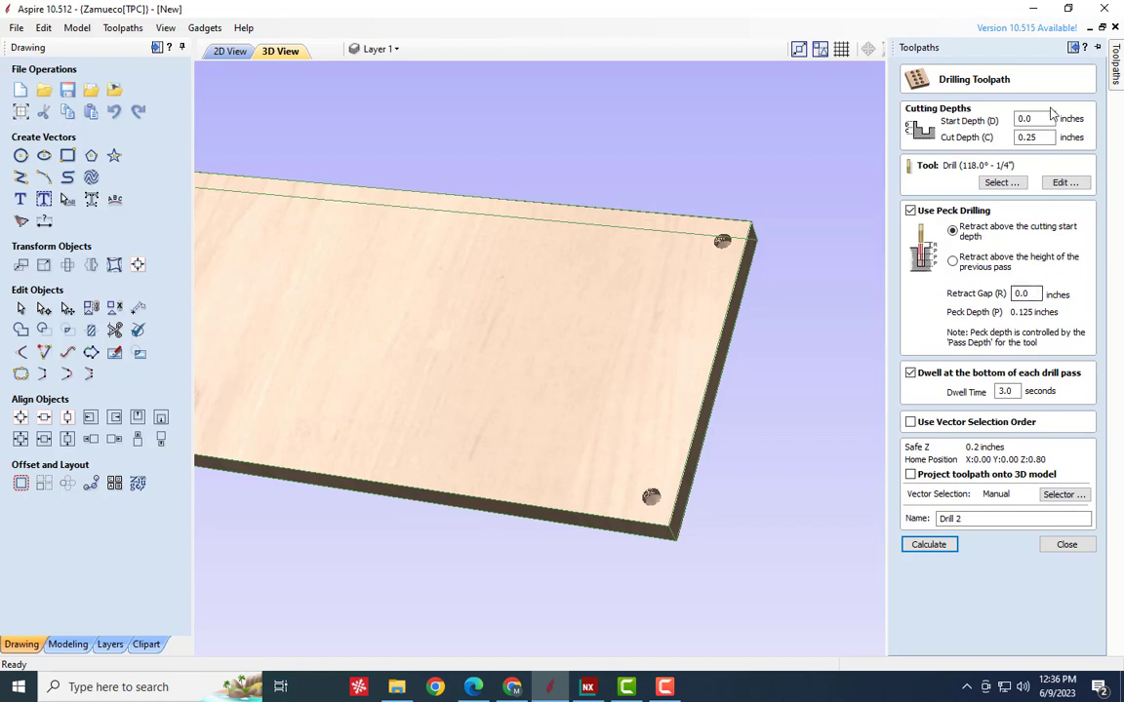
- Compare the two peck retract options, set the retract gap to 0.05 inches, and keep retraction above the cutting start depth
{"action": "left_click", "coordinate": [952, 260]}
{"action": "left_click", "coordinate": [954, 230]}
{"action": "left_click", "coordinate": [951, 261]}
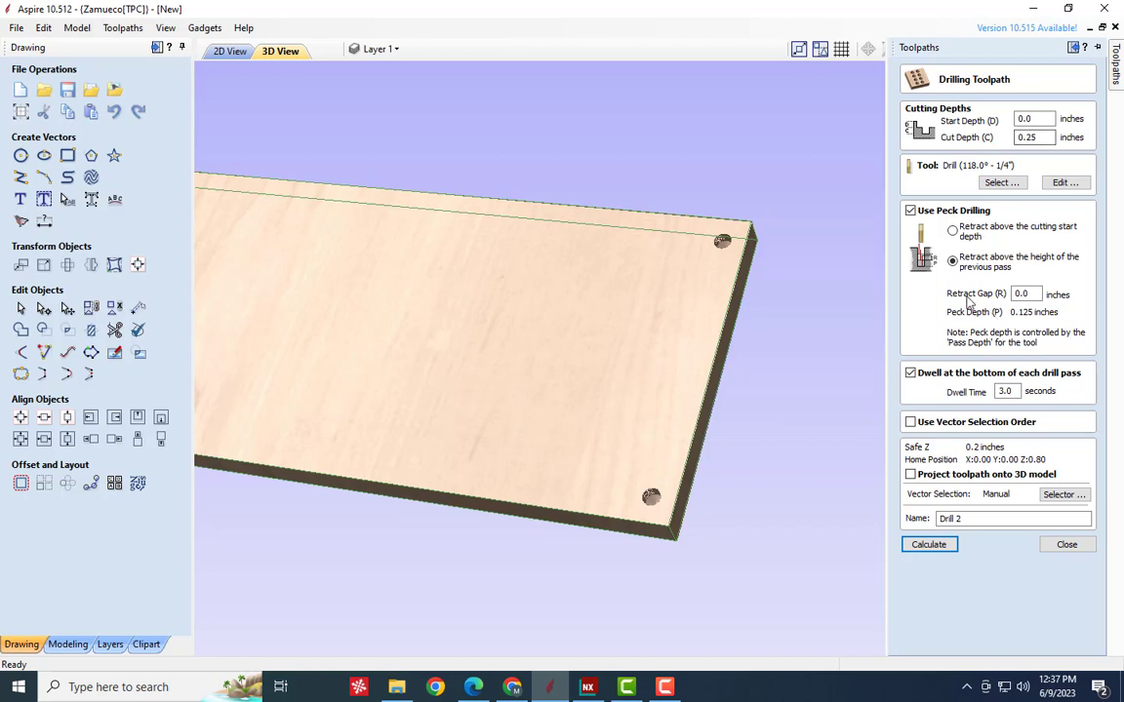
{"action": "double_click", "coordinate": [1037, 292]}
{"action": "left_click", "coordinate": [953, 230]}
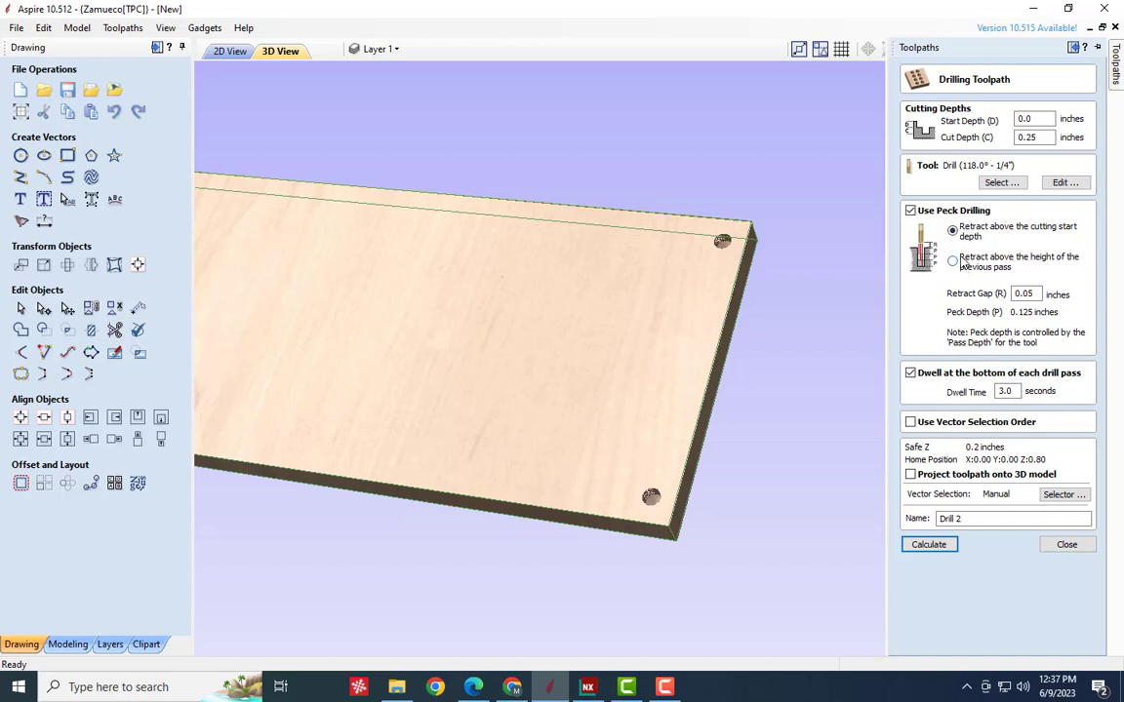
{"action": "left_click", "coordinate": [910, 210]}
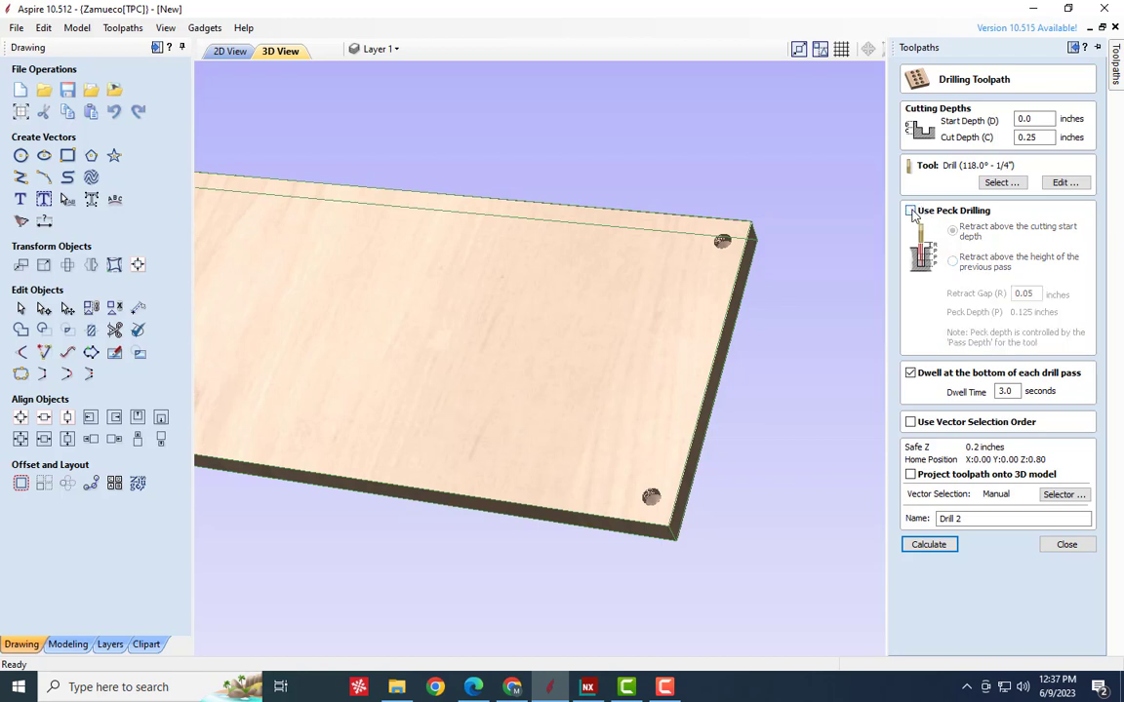
{"action": "left_click", "coordinate": [910, 211]}
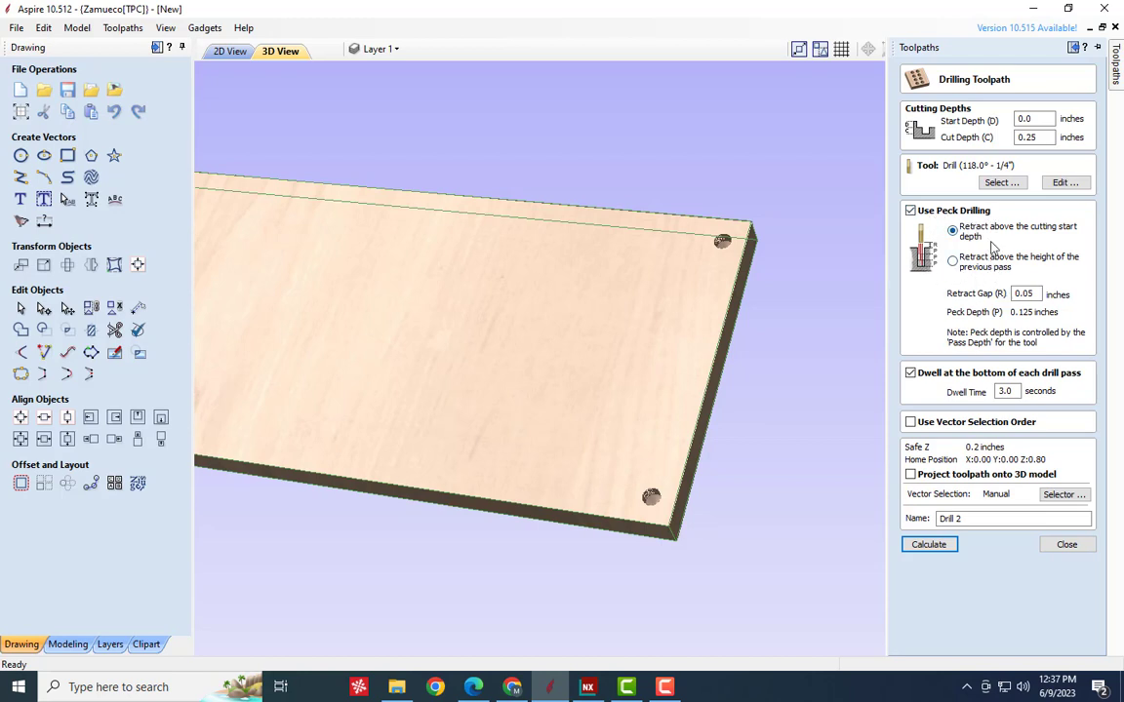
- Set the 1/4-inch drill's pass depth to 0.05 inches and assign the drill to the toolpath
{"action": "left_click", "coordinate": [1001, 183]}
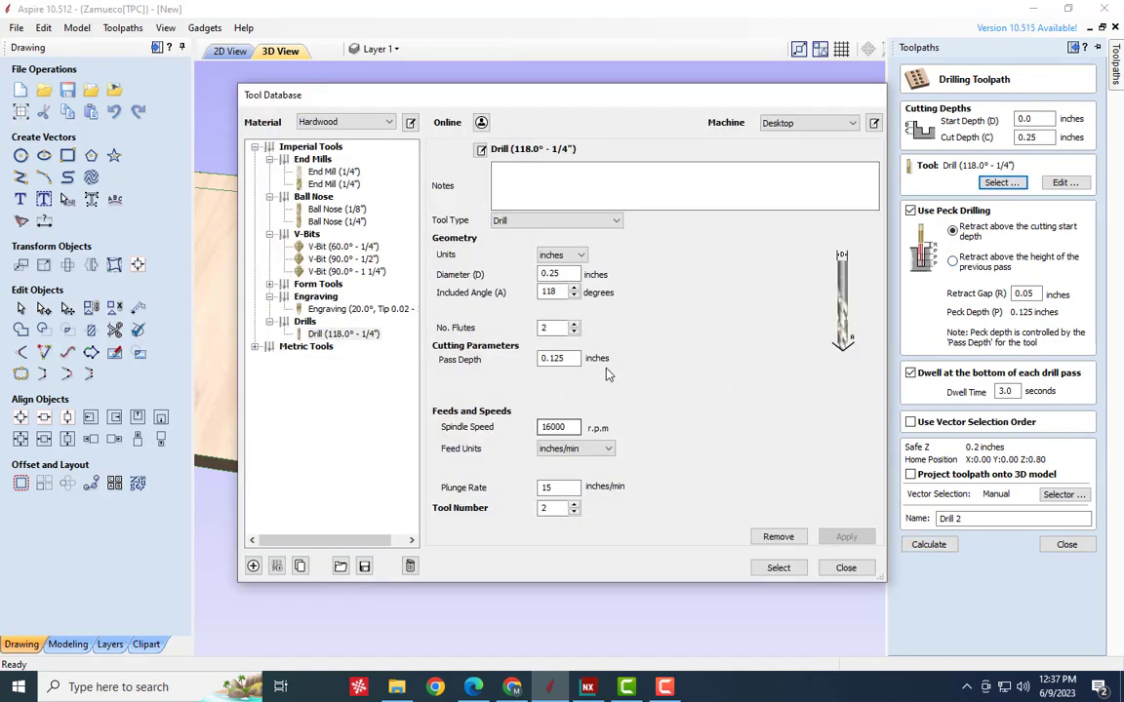
{"action": "double_click", "coordinate": [574, 358]}
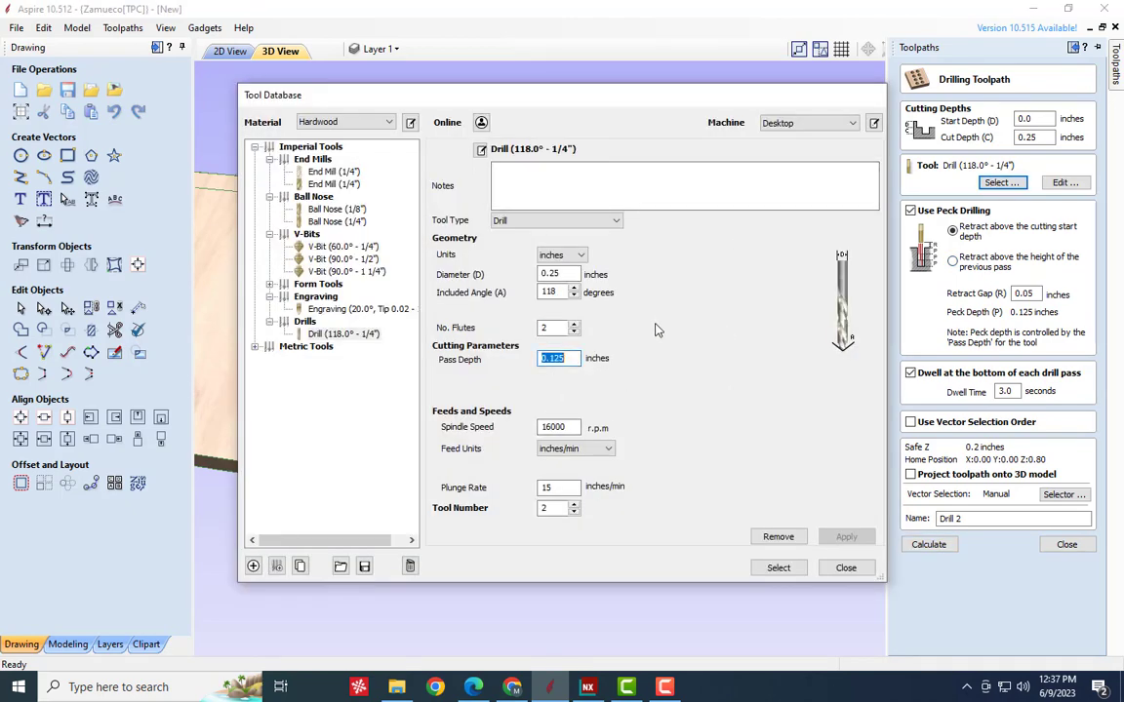
{"action": "type", "text": "0.05"}
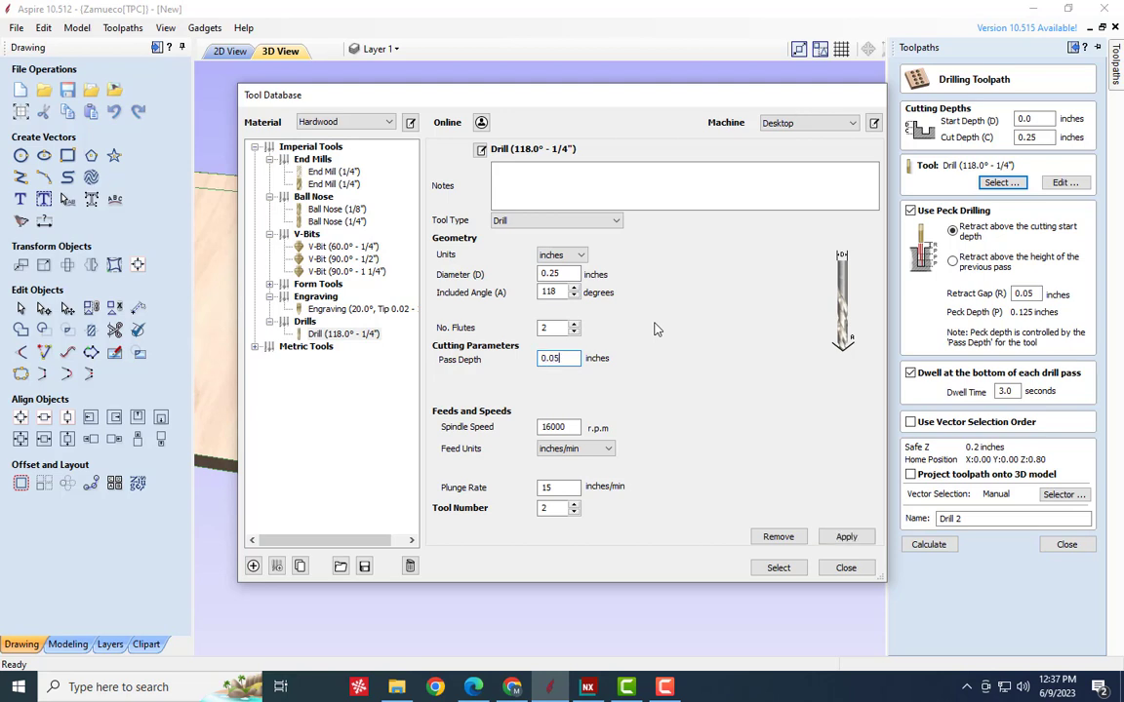
{"action": "left_click", "coordinate": [770, 568]}
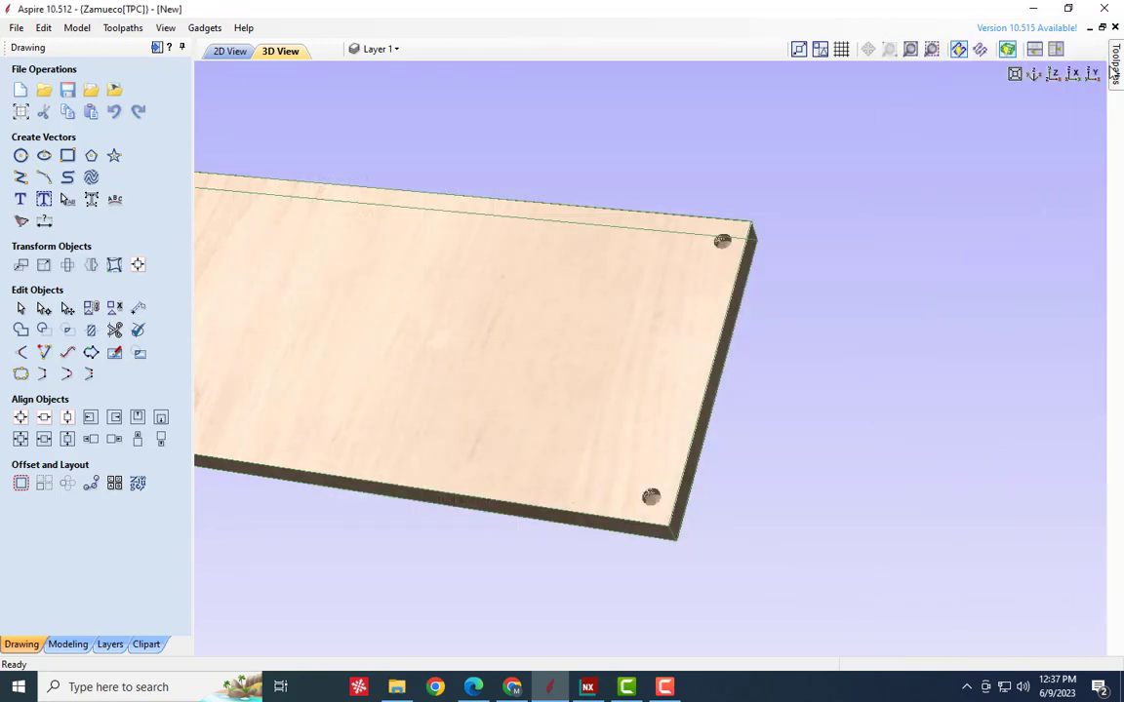
- Check the cut depth and recalculate the Drill 2 toolpath with peck drilling enabled
{"action": "mouse_move", "coordinate": [1114, 68]}
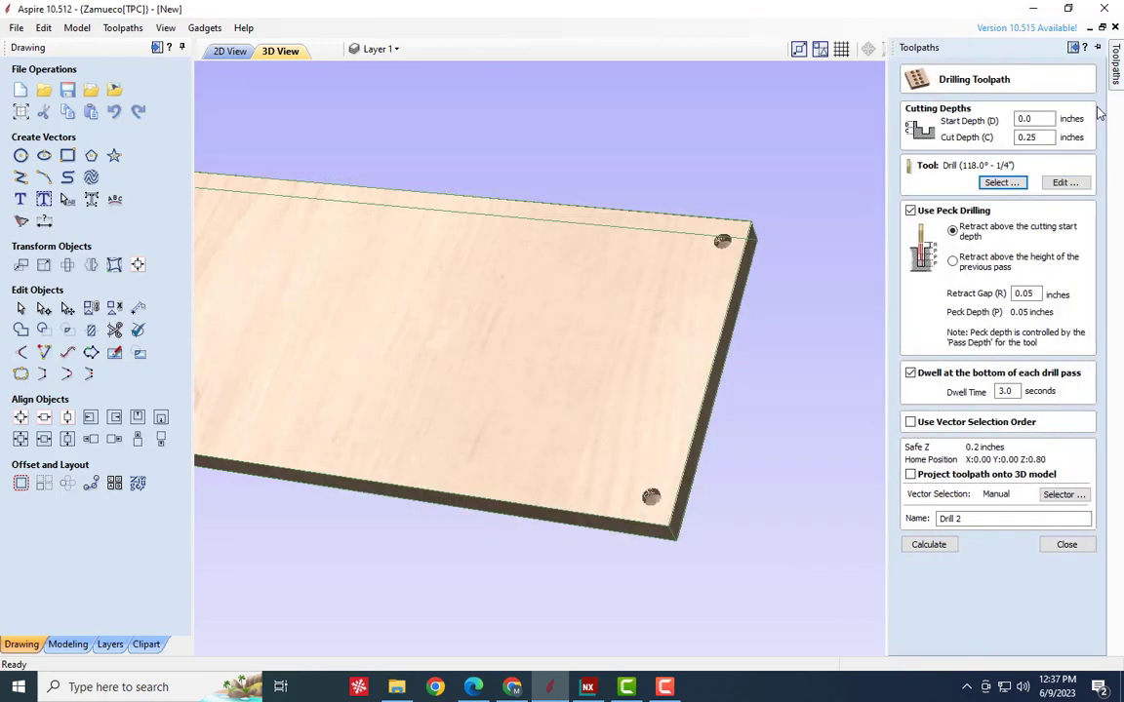
{"action": "left_click", "coordinate": [1036, 138]}
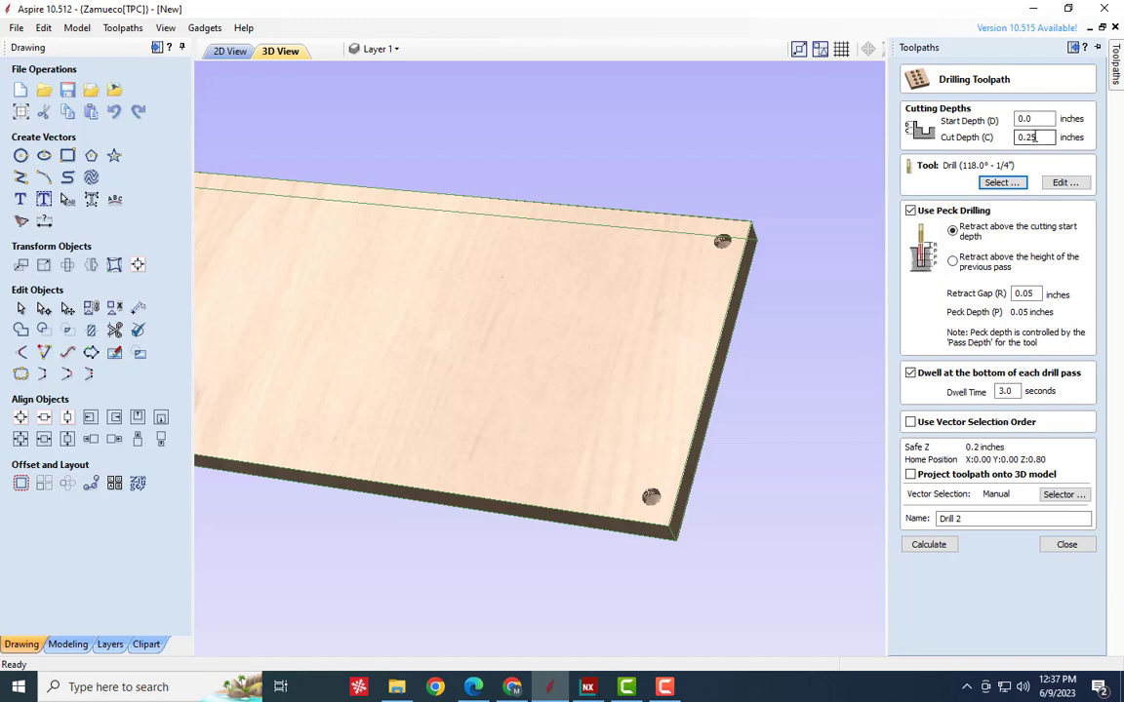
{"action": "double_click", "coordinate": [1036, 137]}
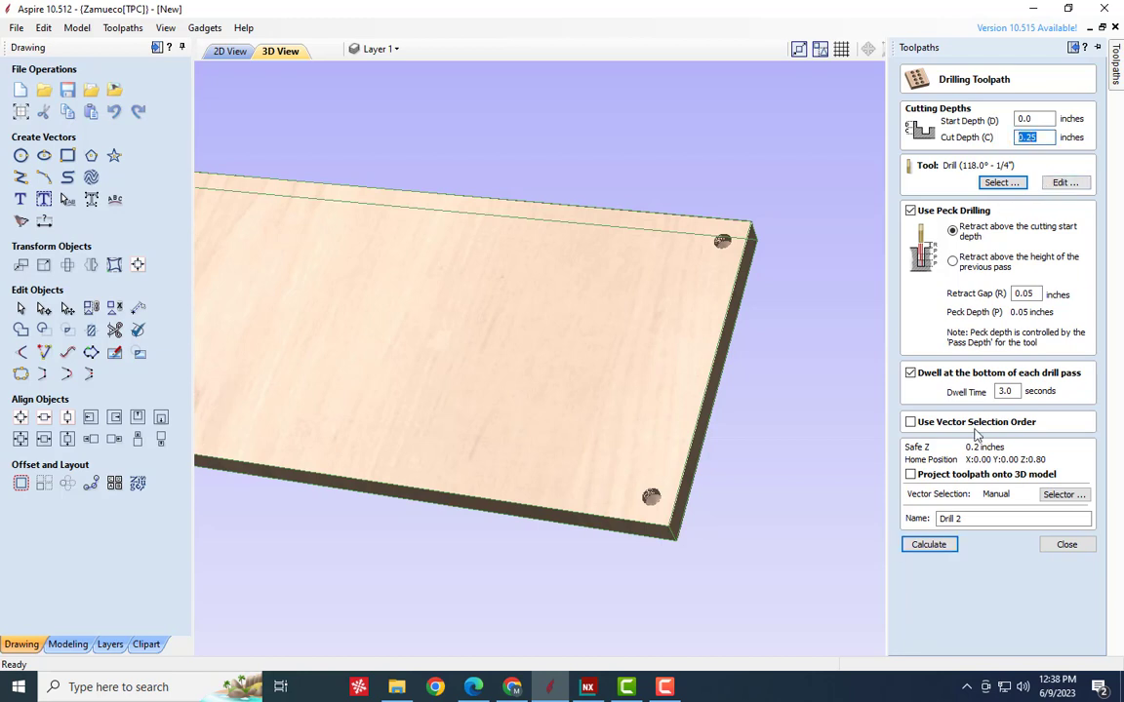
{"action": "left_click", "coordinate": [929, 544]}
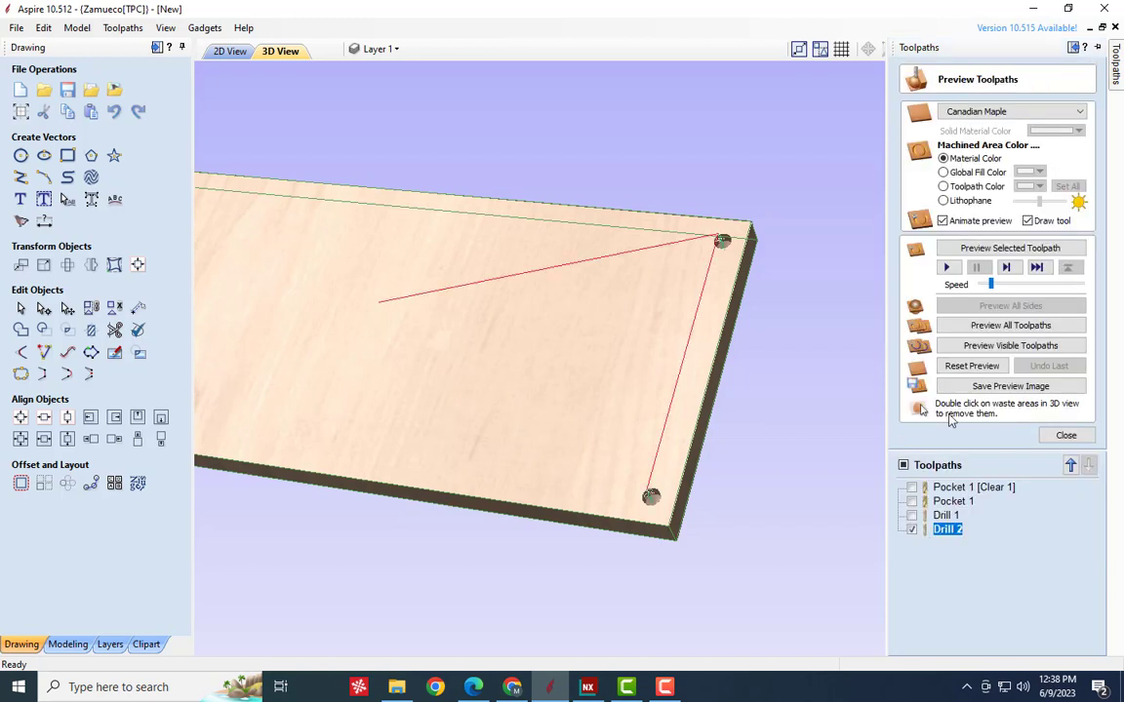
- Reset the 3D preview, reduce the simulation to its slowest speed, and preview the peck drilling of Drill 2
{"action": "left_click", "coordinate": [966, 366]}
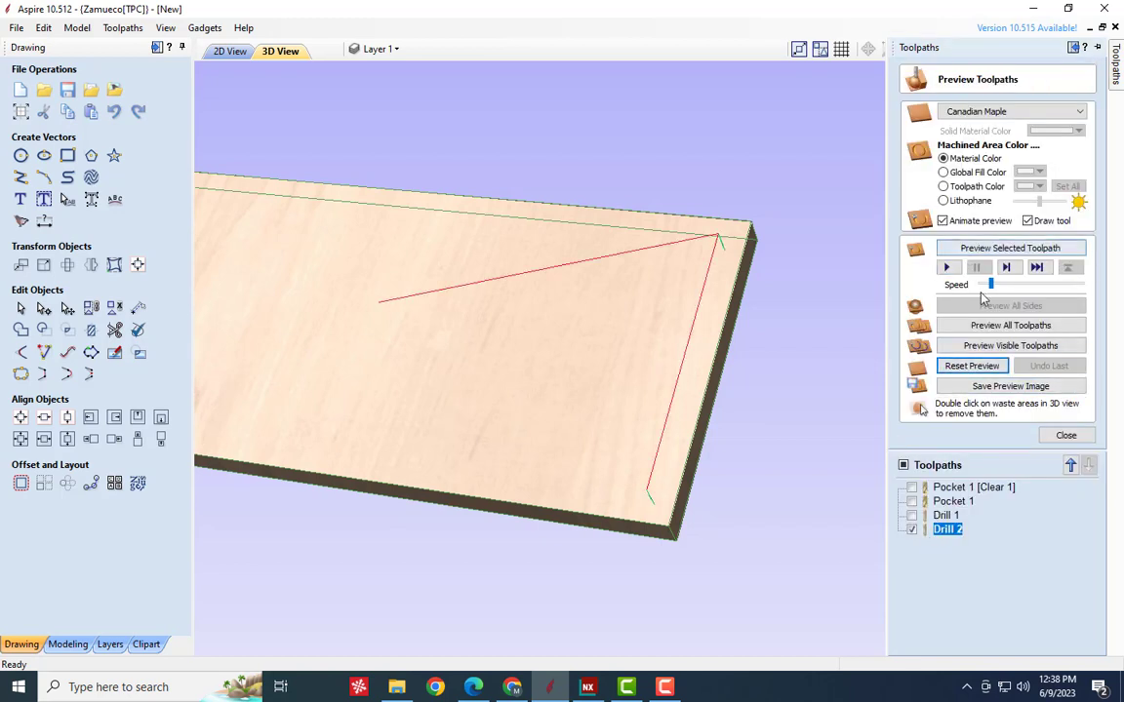
{"action": "left_click_drag", "start_coordinate": [991, 287], "coordinate": [978, 286]}
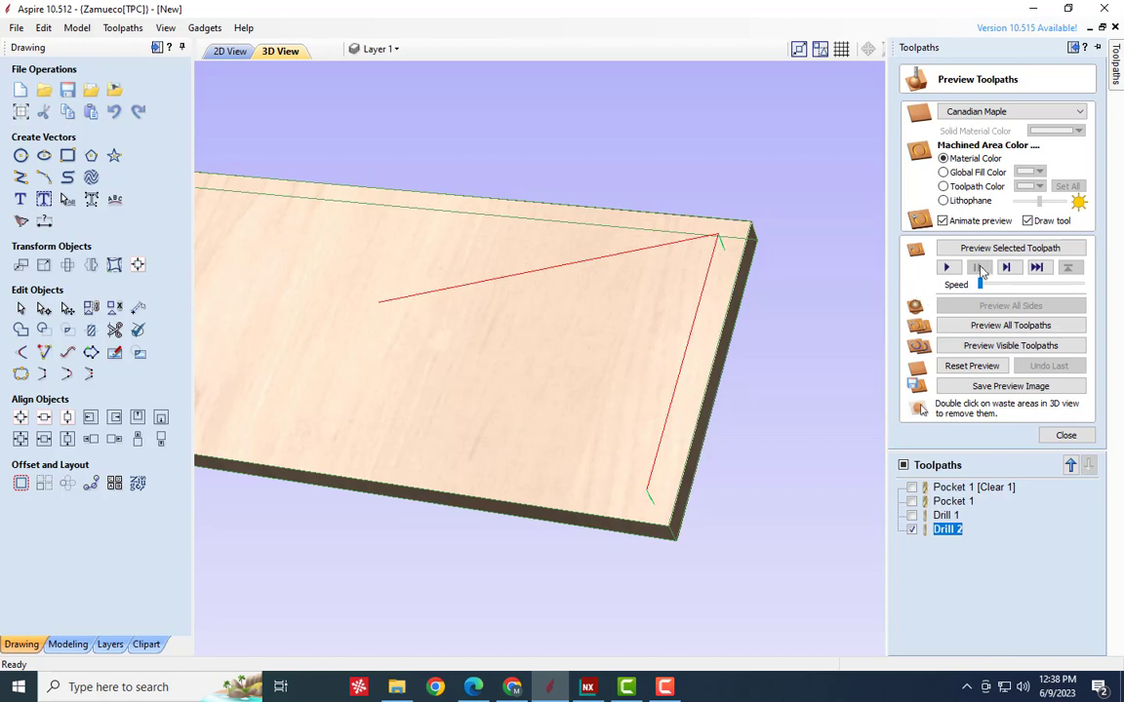
{"action": "left_click", "coordinate": [980, 250]}
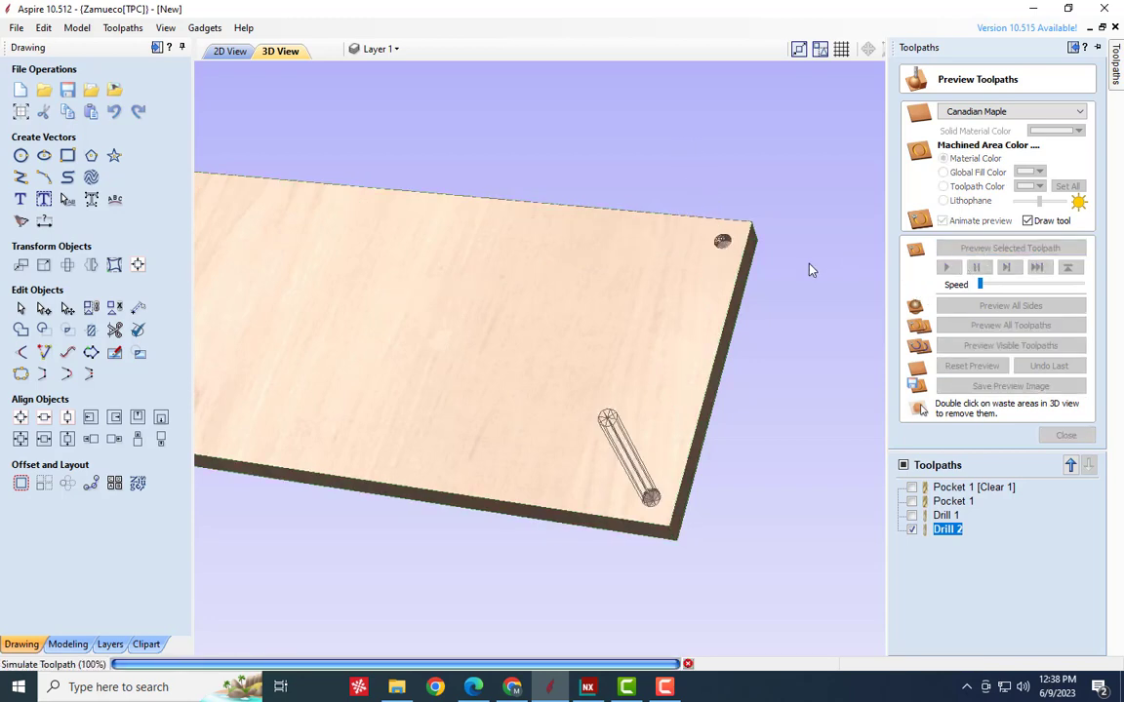
{"action": "left_click", "coordinate": [1066, 435]}
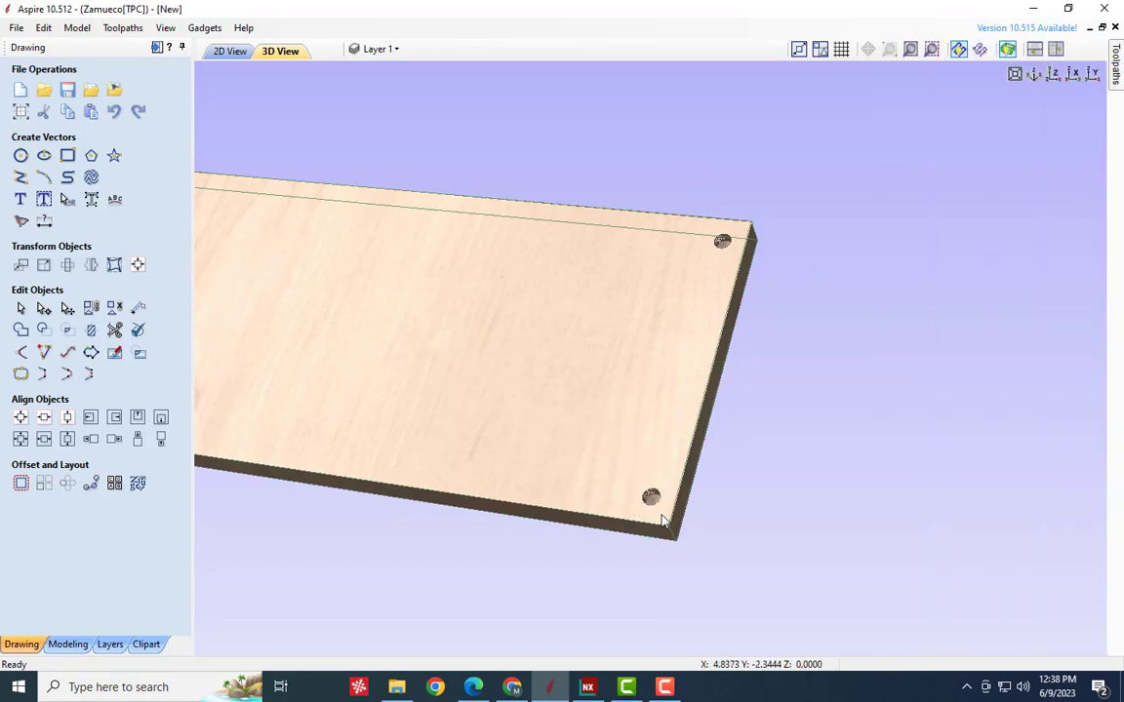
- Edit Drill 2 again, review and reselect its 1/4-inch drill, then recalculate the toolpath with peck drilling disabled
{"action": "left_click", "coordinate": [1117, 86]}
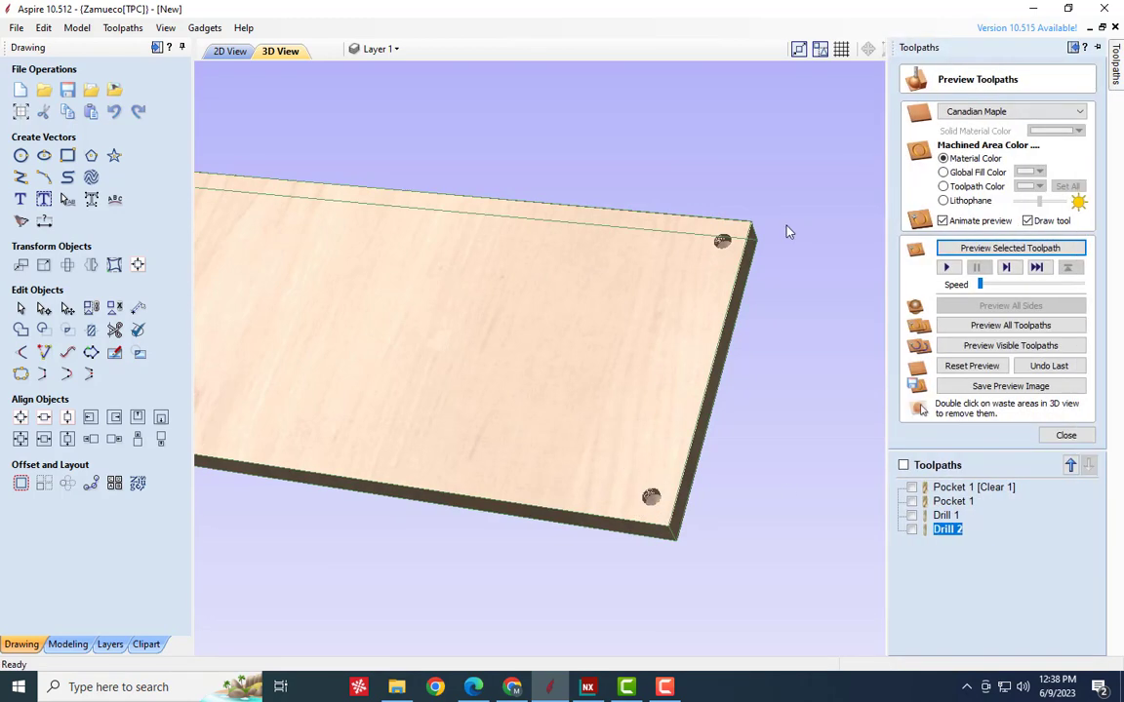
{"action": "right_click", "coordinate": [944, 532]}
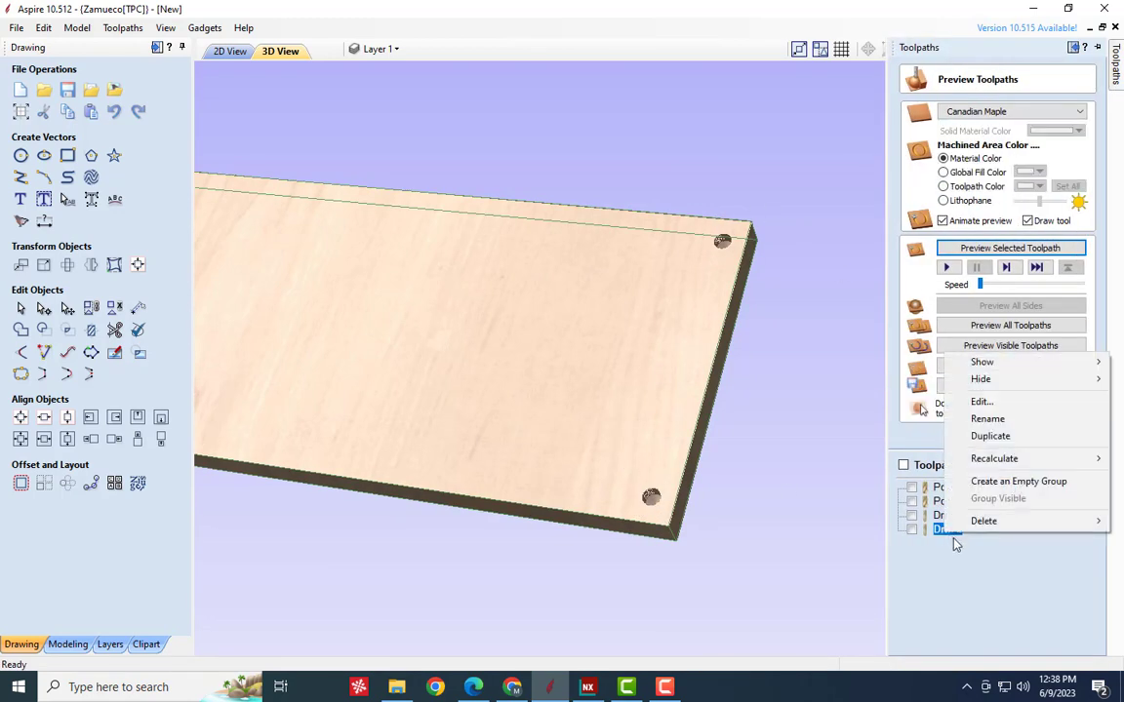
{"action": "left_click", "coordinate": [990, 401]}
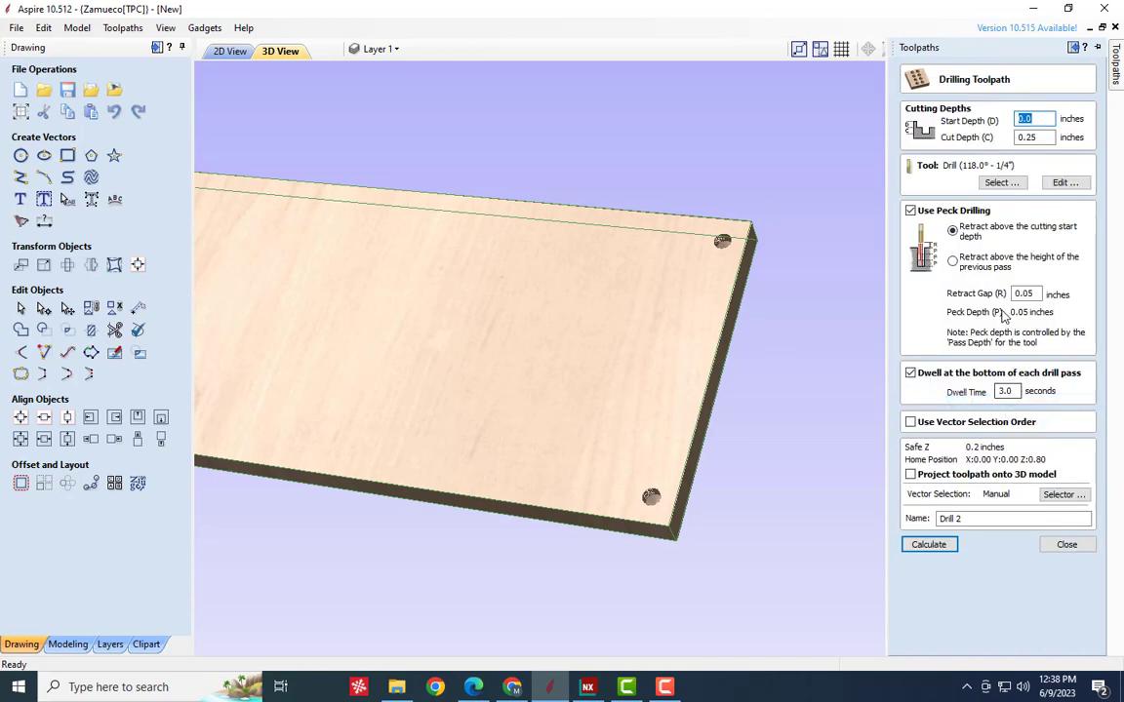
{"action": "left_click", "coordinate": [1000, 182]}
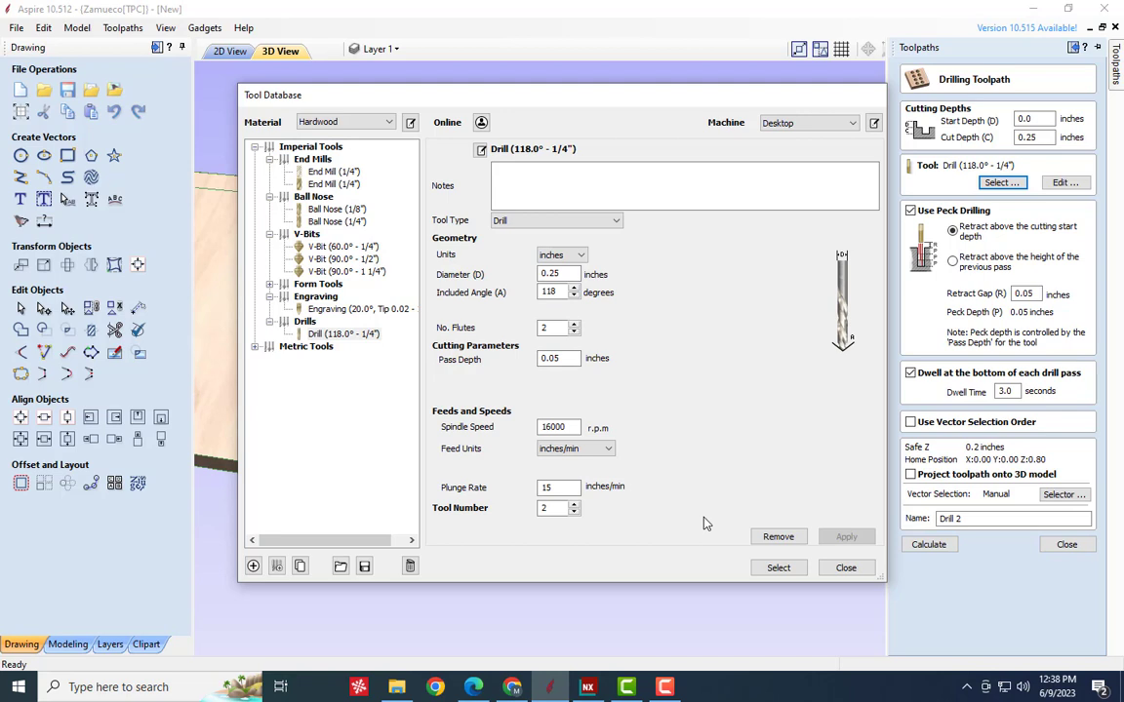
{"action": "left_click", "coordinate": [769, 570]}
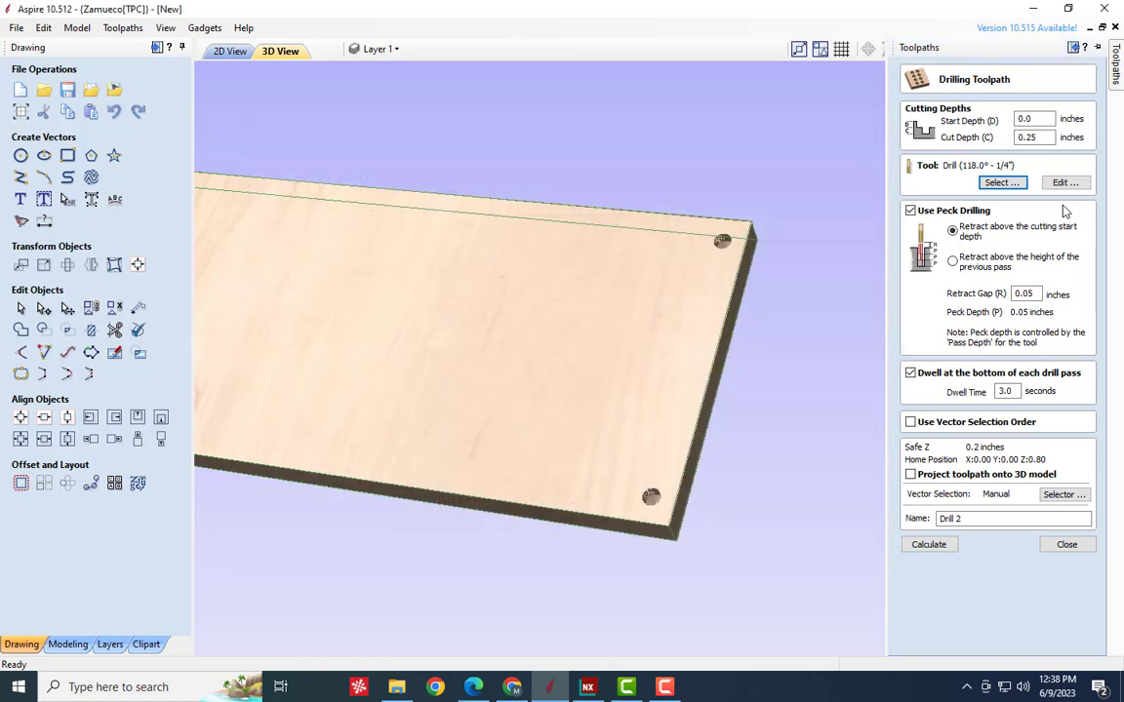
{"action": "left_click", "coordinate": [910, 211]}
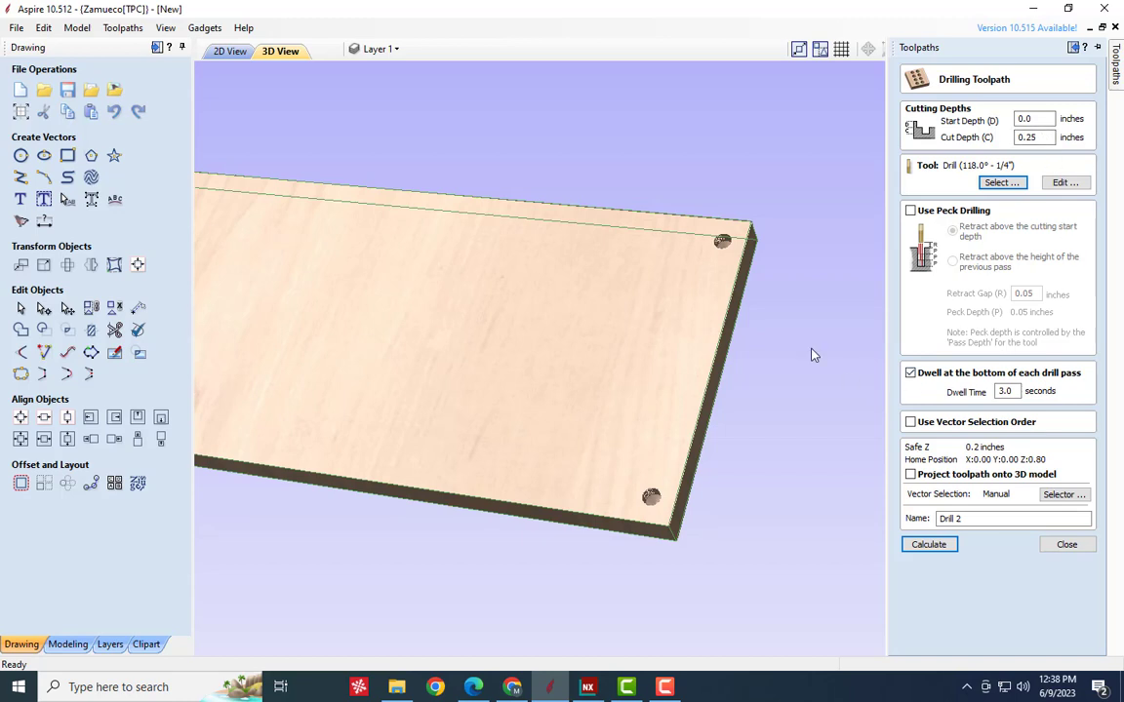
{"action": "left_click", "coordinate": [949, 547]}
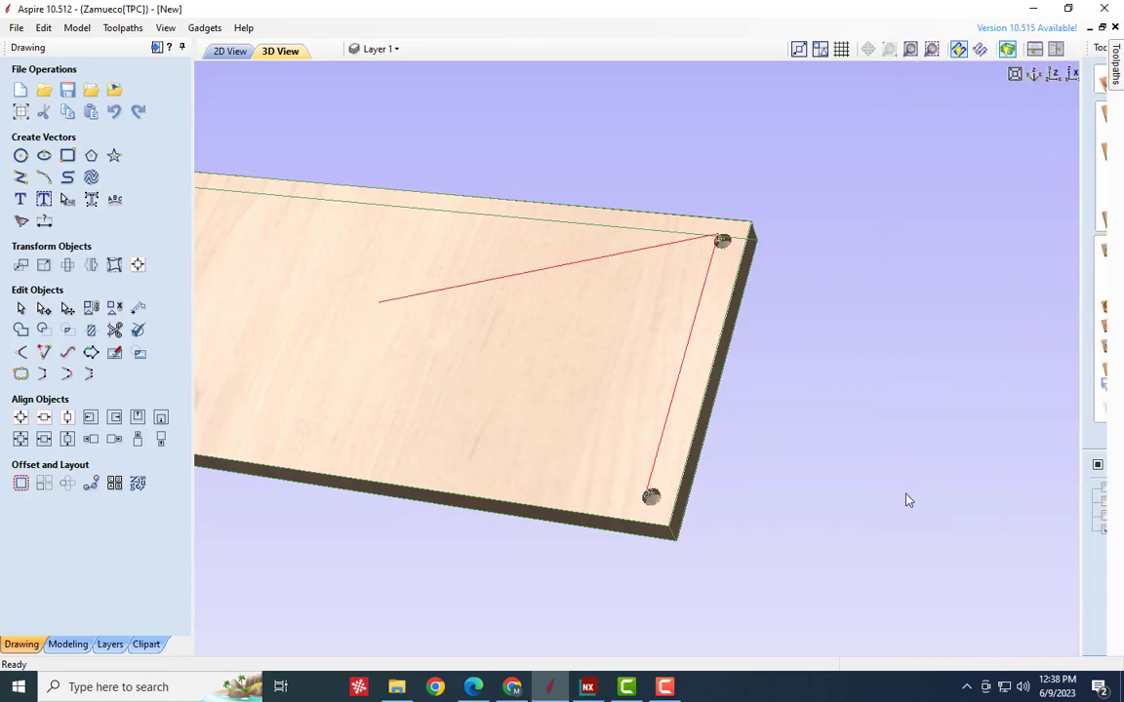
- Edit Drill 2, add the two left-hand corner circles to its vector selection, and recalculate the toolpath
{"action": "scroll", "coordinate": [855, 360], "scroll_direction": "down", "scroll_amount": 3}
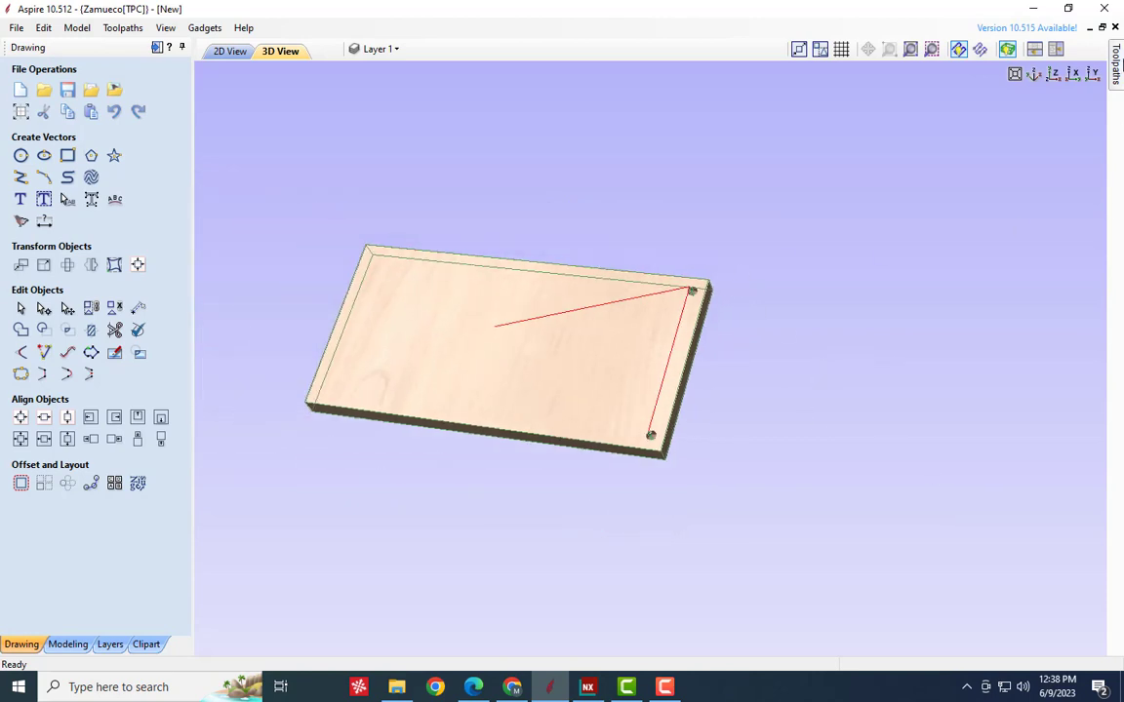
{"action": "left_click", "coordinate": [1114, 59]}
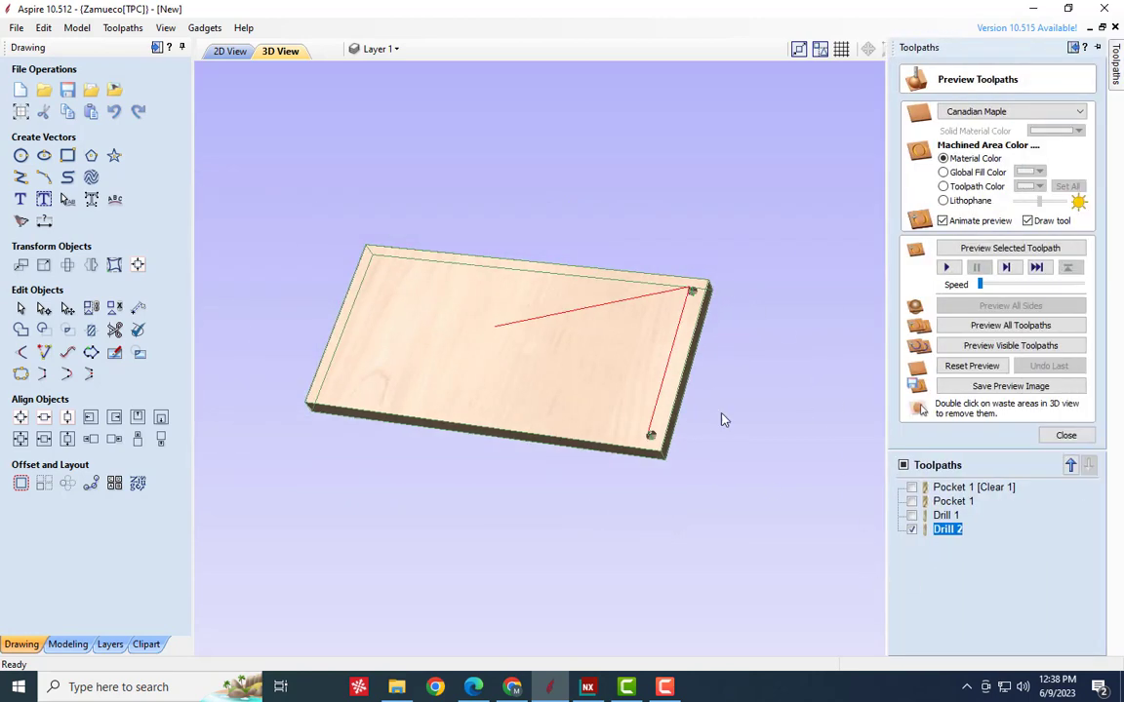
{"action": "right_click", "coordinate": [946, 535]}
{"action": "left_click", "coordinate": [995, 399]}
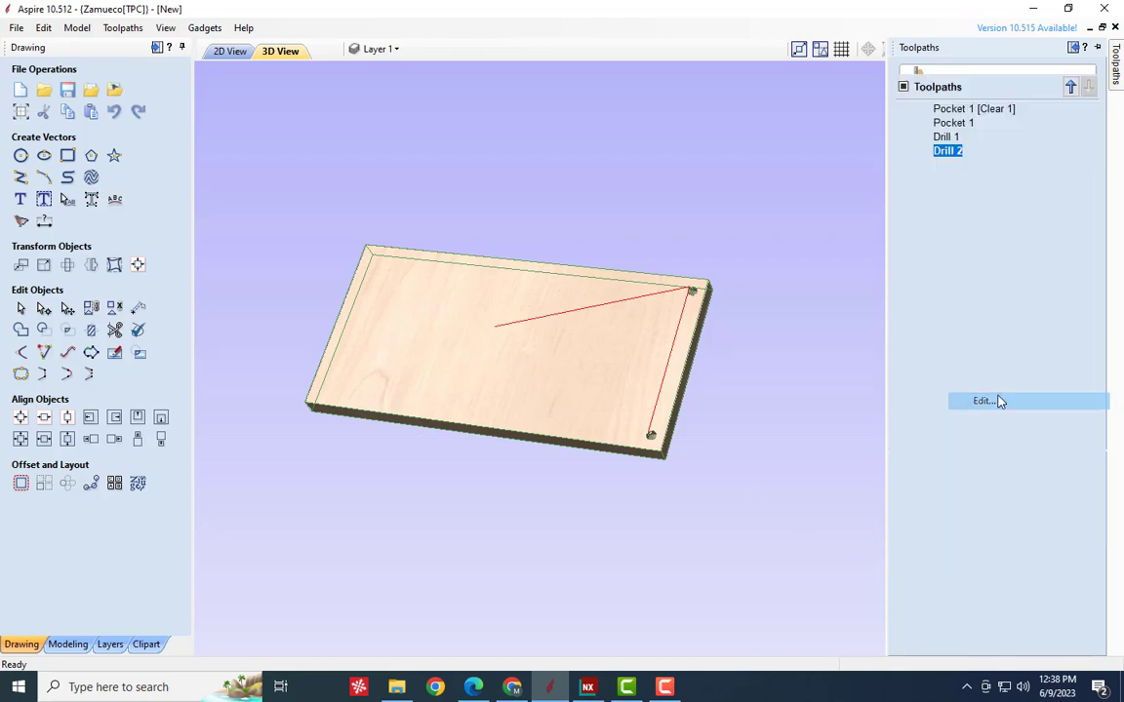
{"action": "left_click", "coordinate": [231, 51]}
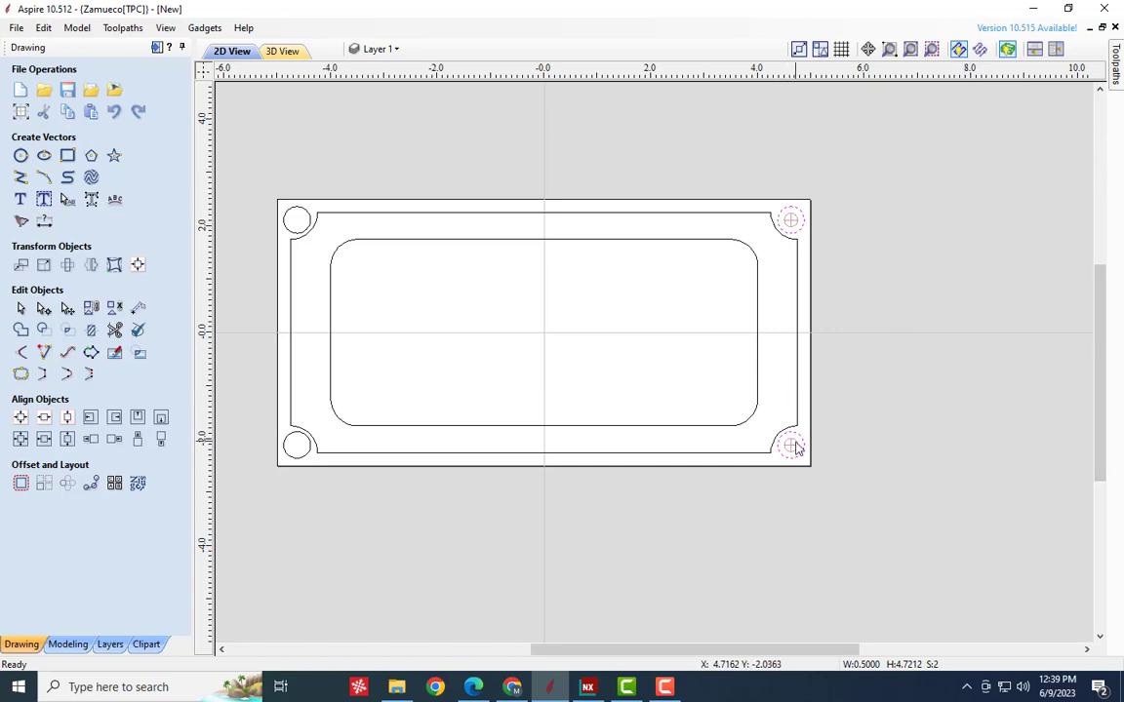
{"action": "mouse_move", "coordinate": [1114, 71]}
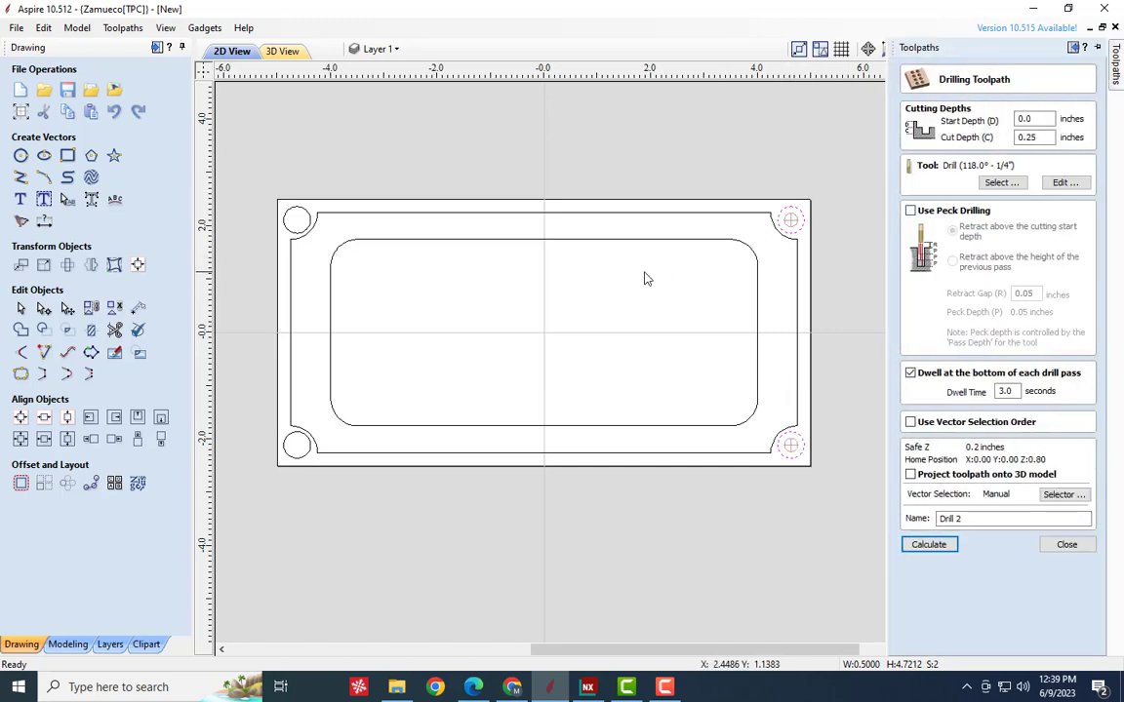
{"action": "left_click", "coordinate": [289, 217], "text": "shift"}
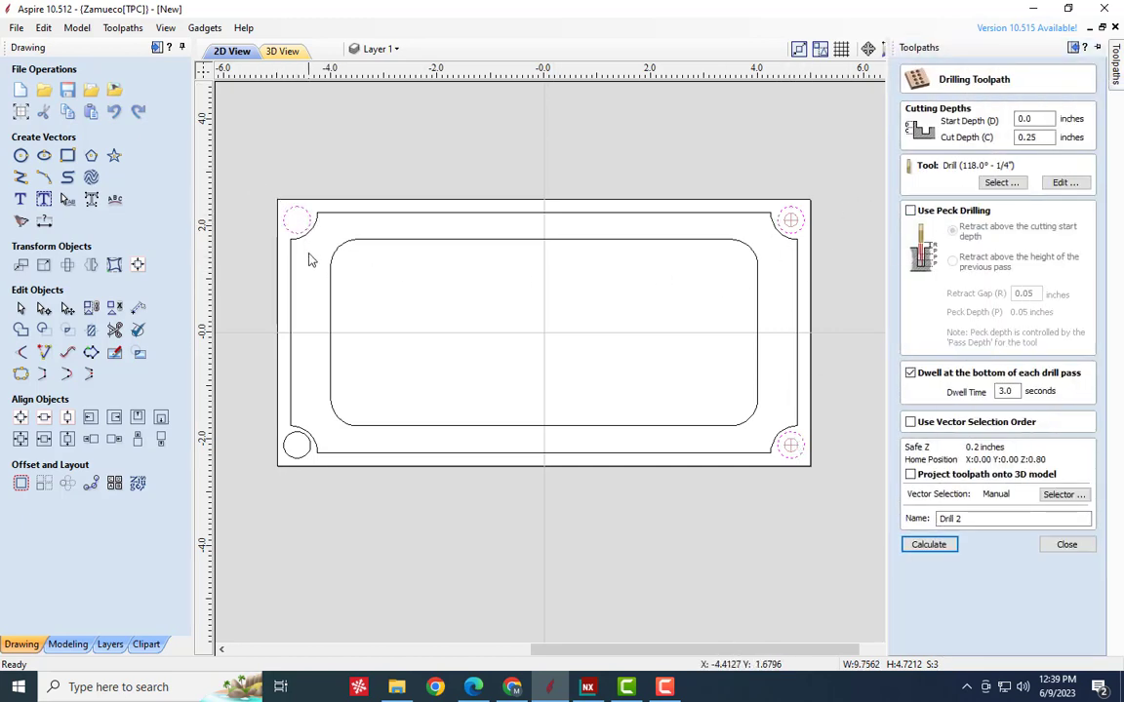
{"action": "left_click", "coordinate": [298, 443], "text": "shift"}
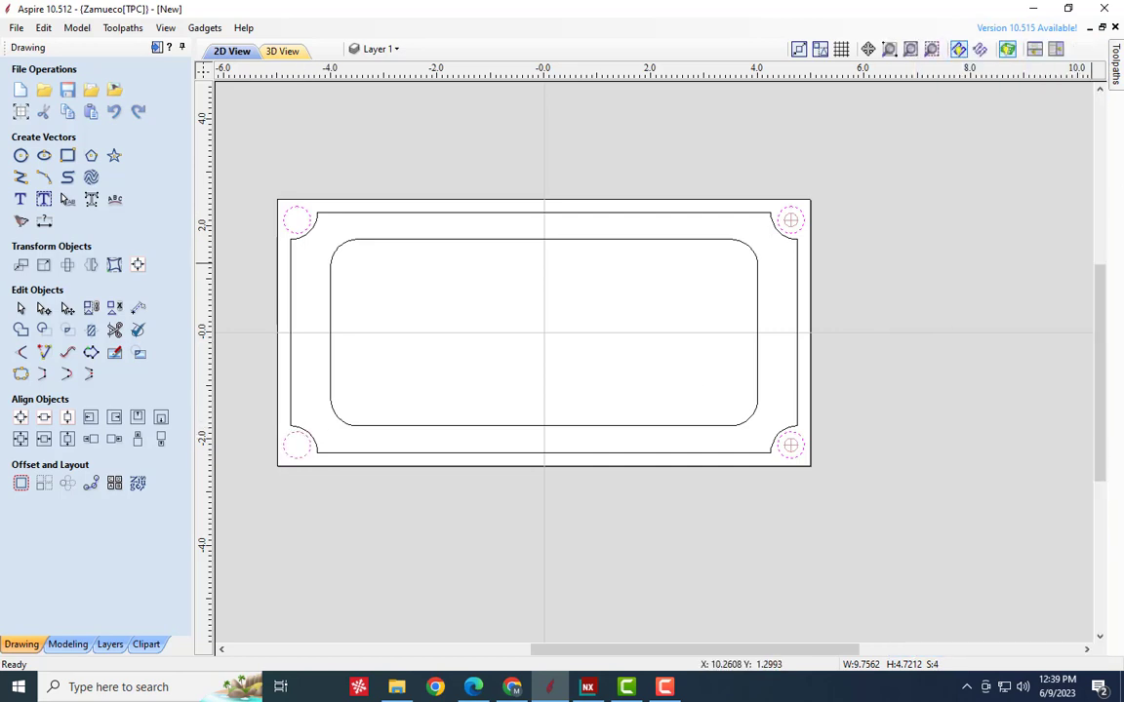
{"action": "mouse_move", "coordinate": [1115, 68]}
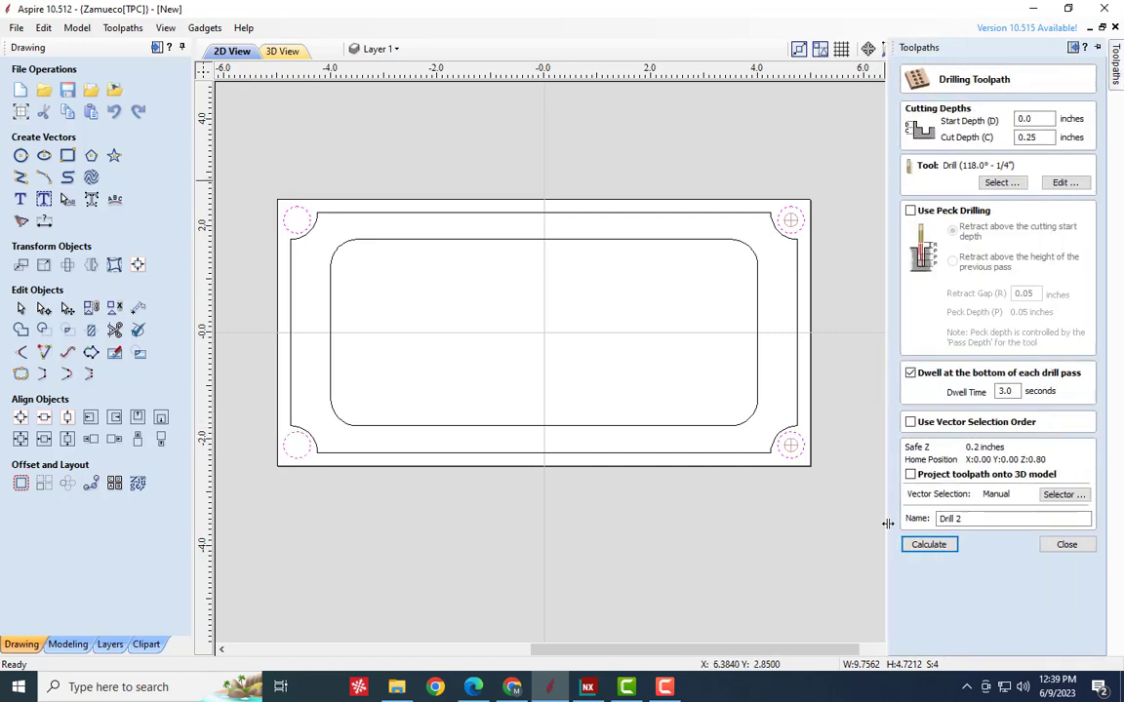
{"action": "left_click", "coordinate": [943, 552]}
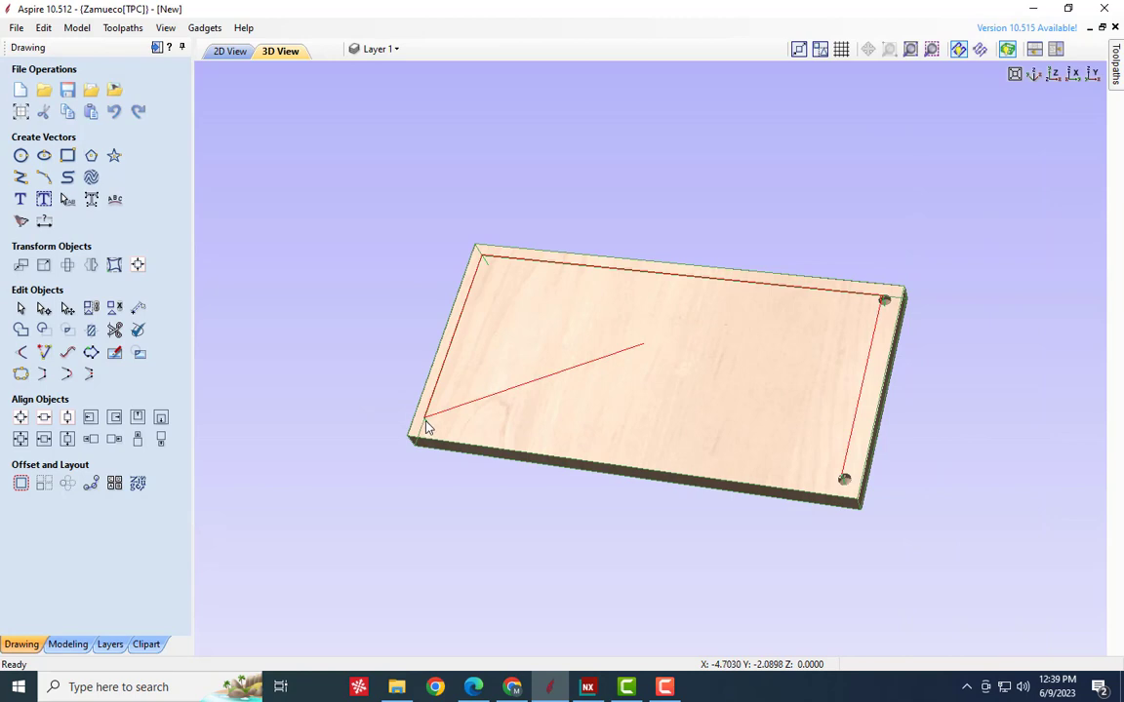
- Reset the 3D preview, simulate the recalculated Drill 2 toolpath, and inspect the holes at the plate's four corners
{"action": "left_click", "coordinate": [1117, 58]}
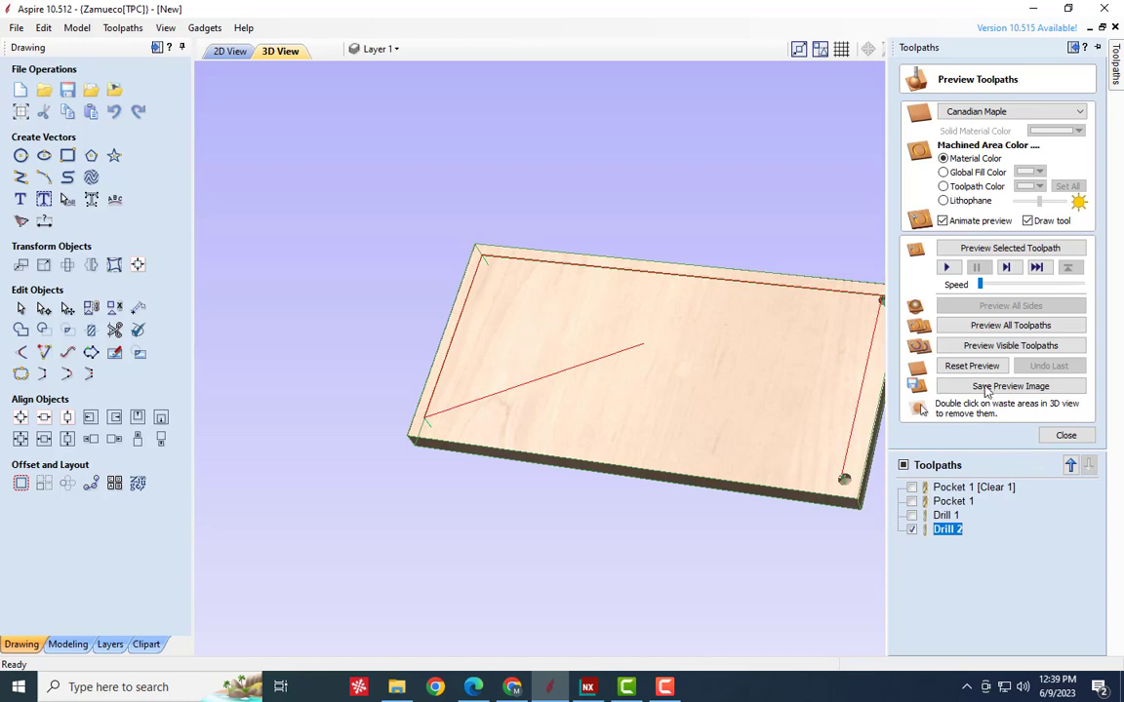
{"action": "left_click", "coordinate": [980, 368]}
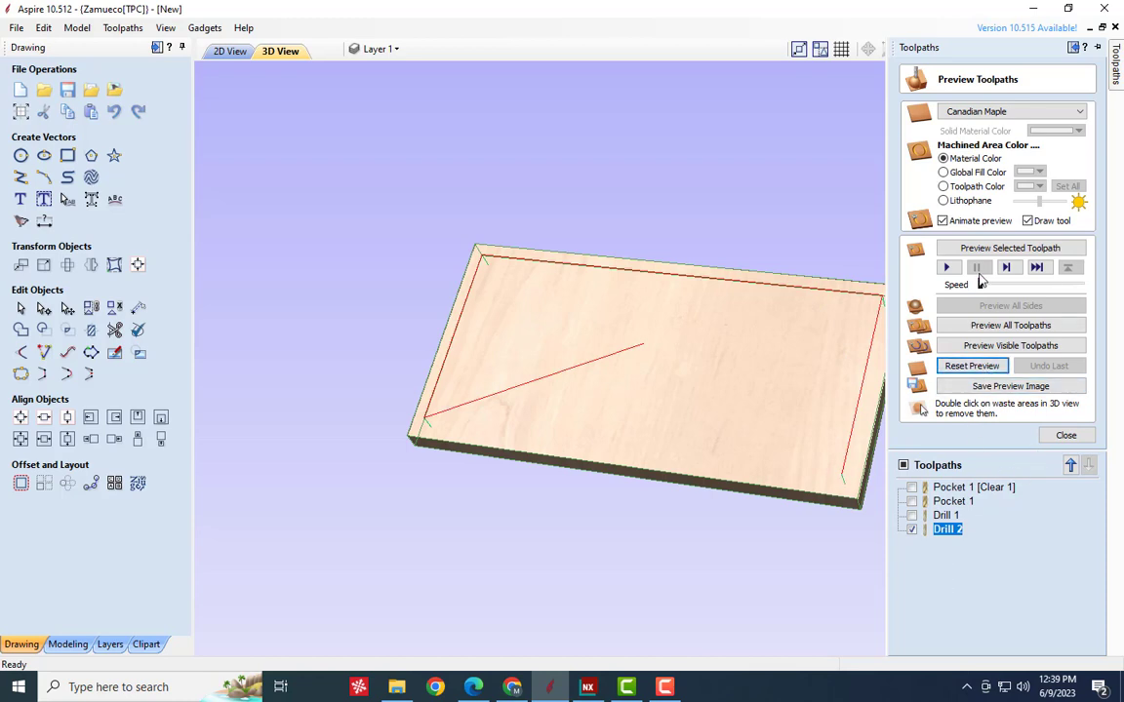
{"action": "left_click", "coordinate": [1002, 251]}
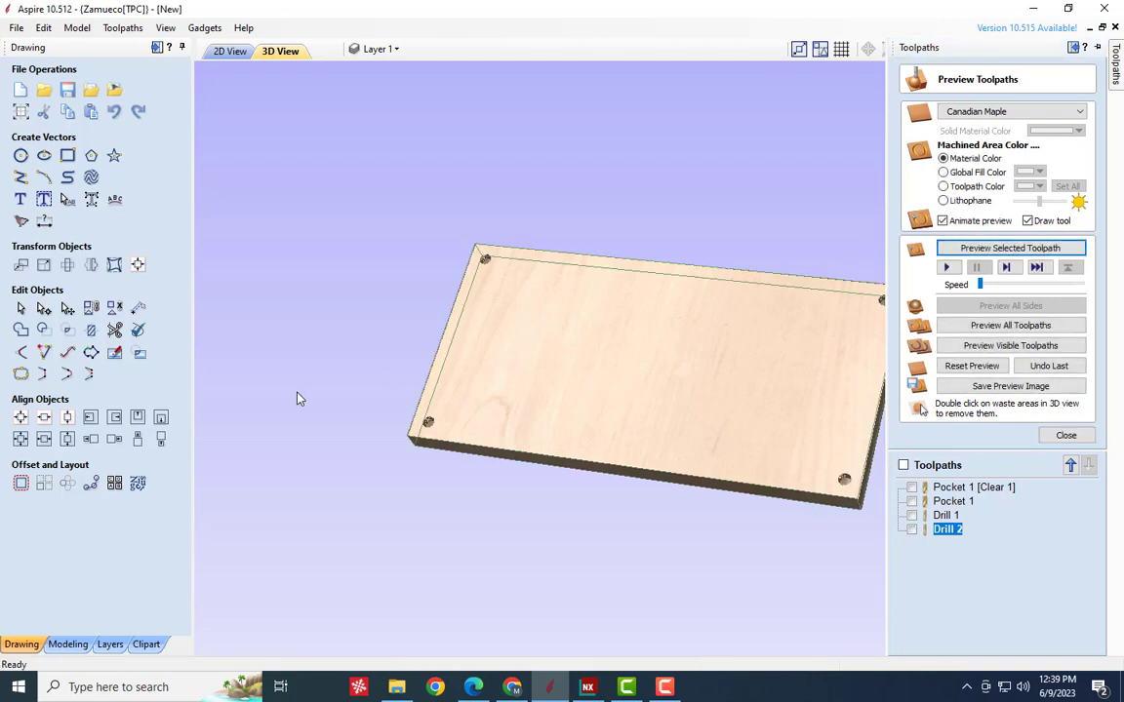
{"action": "scroll", "coordinate": [300, 397], "scroll_direction": "down", "scroll_amount": 1}
{"action": "scroll", "coordinate": [330, 399], "scroll_direction": "up", "scroll_amount": 4}
{"action": "scroll", "coordinate": [375, 408], "scroll_direction": "down", "scroll_amount": 2}
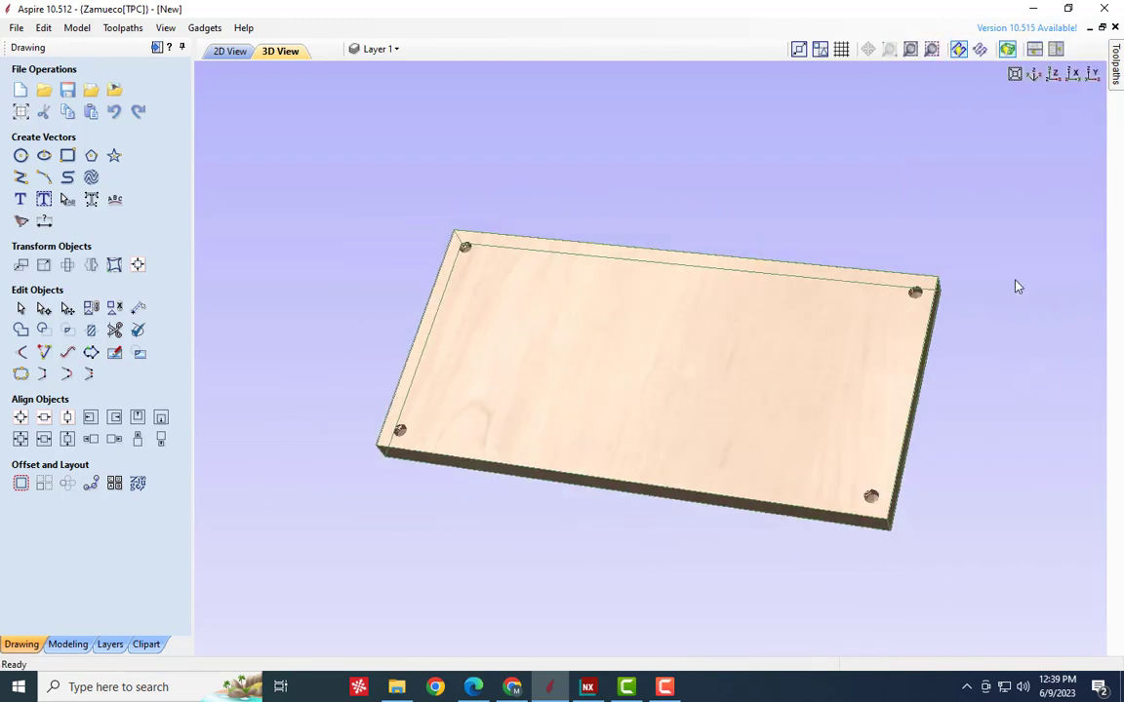
{"action": "scroll", "coordinate": [1005, 303], "scroll_direction": "up", "scroll_amount": 1}
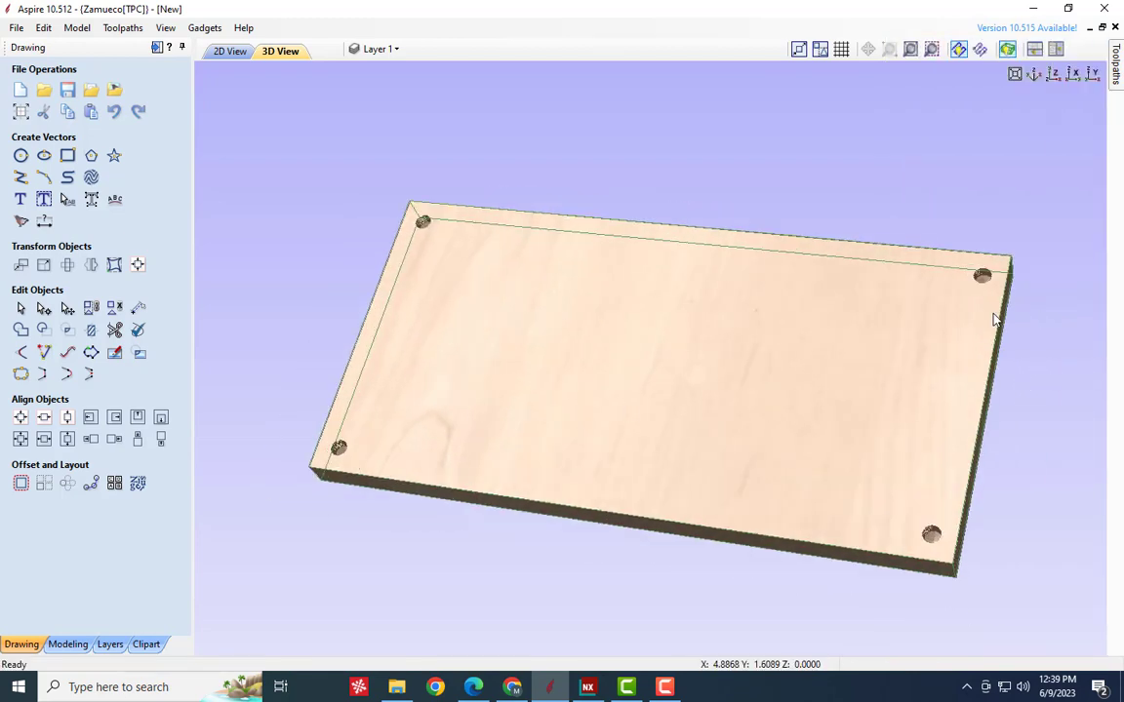
- Reopen Drill 2 for editing and review its cut depth and drilling settings alongside the previewed plate
{"action": "left_click", "coordinate": [1114, 76]}
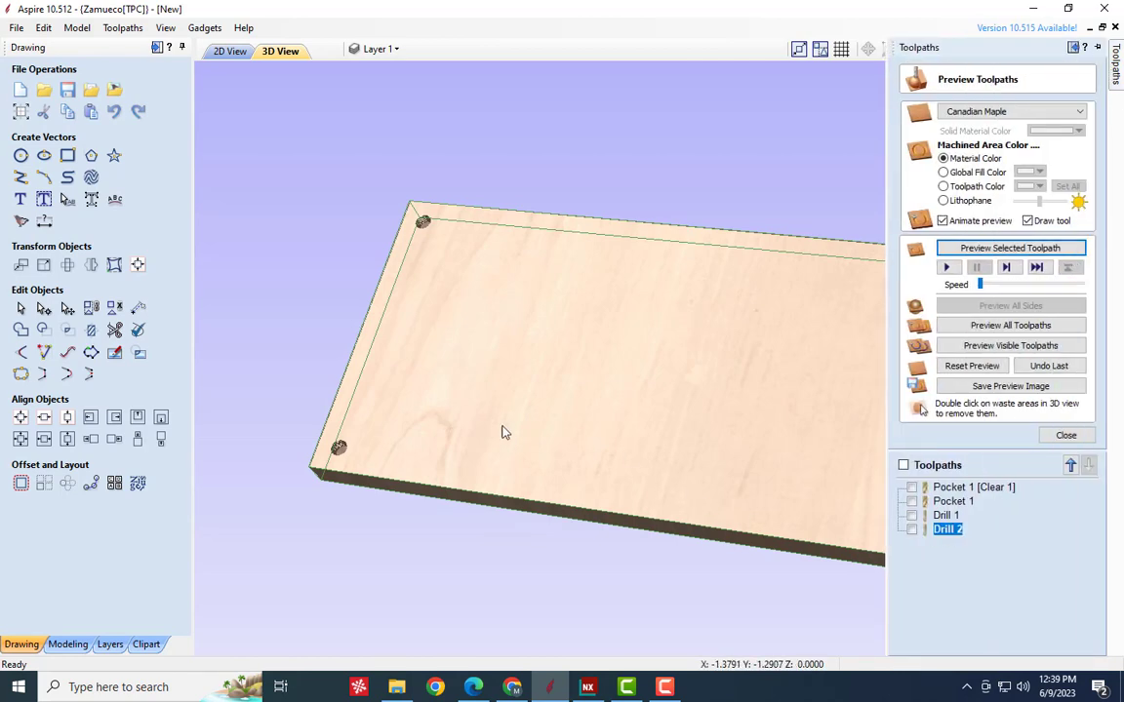
{"action": "right_click", "coordinate": [951, 530]}
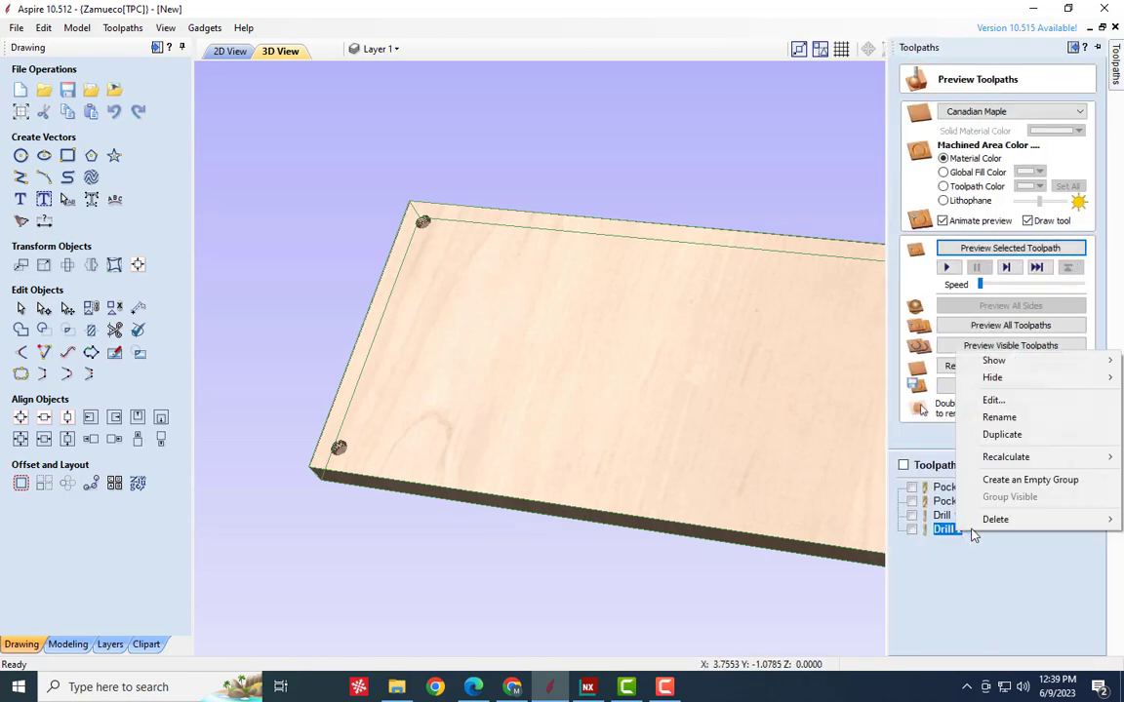
{"action": "left_click", "coordinate": [993, 400]}
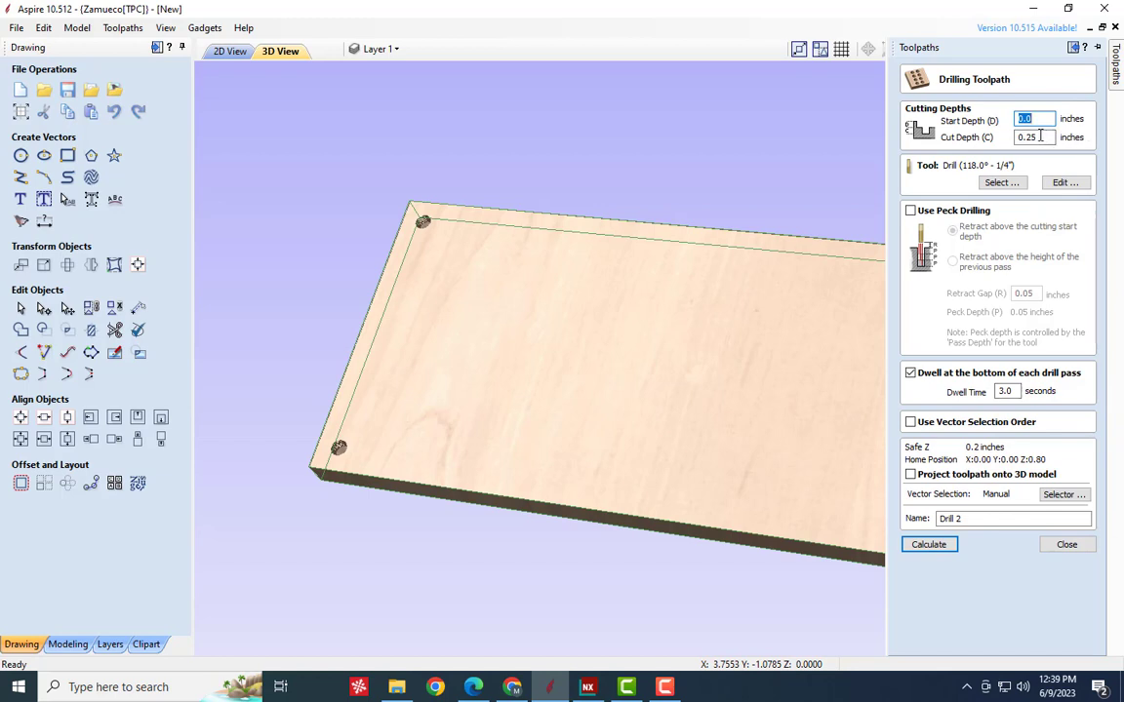
{"action": "key", "text": "Tab"}
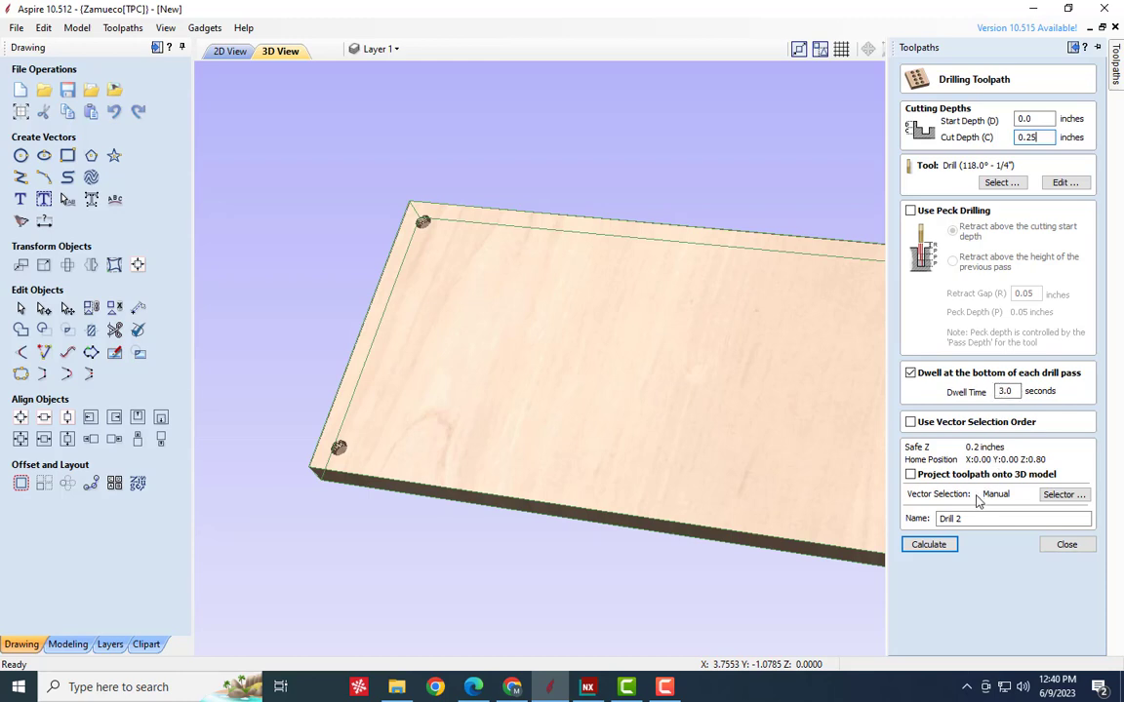
{"action": "left_click_drag", "start_coordinate": [451, 402], "coordinate": [325, 412]}
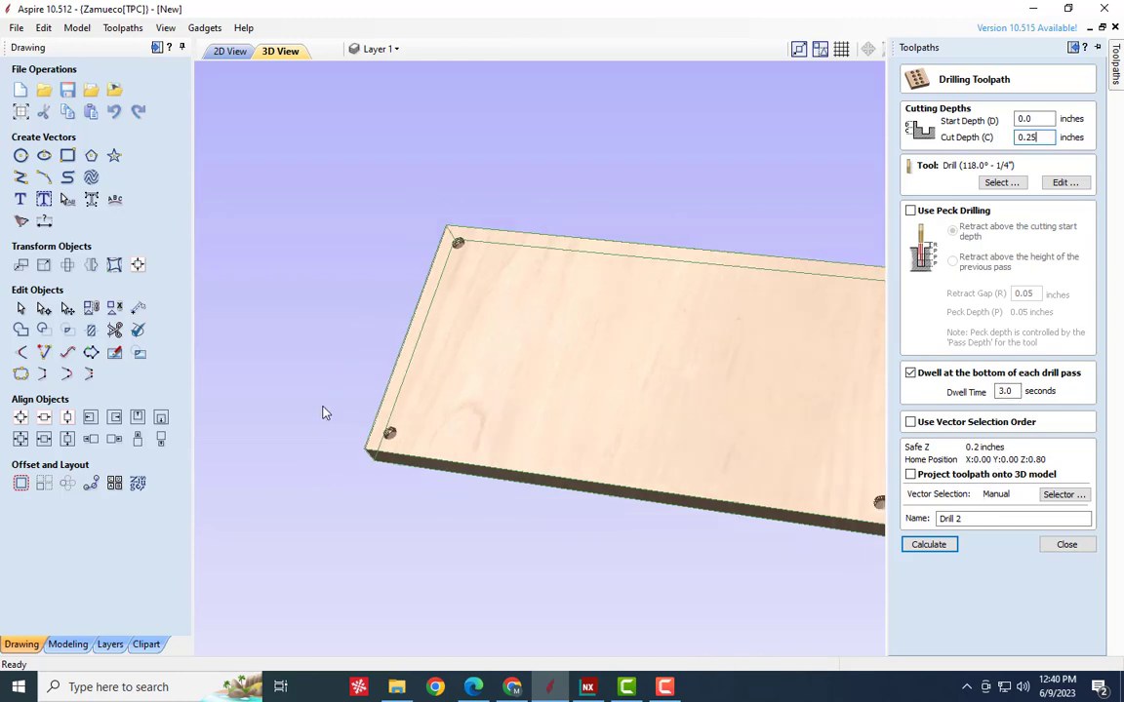